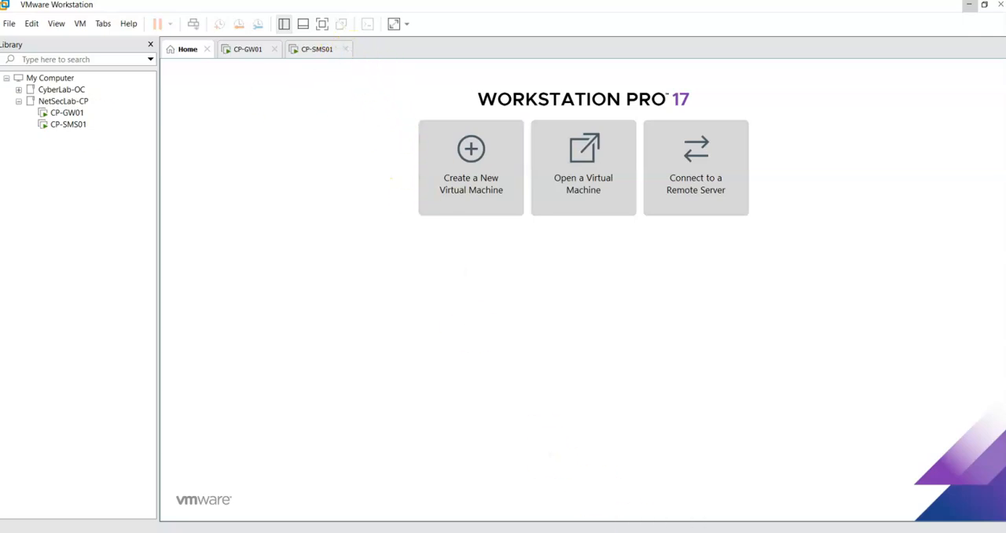
{"action": "left_click_drag", "start_coordinate": [2, 70], "coordinate": [696, 3]}
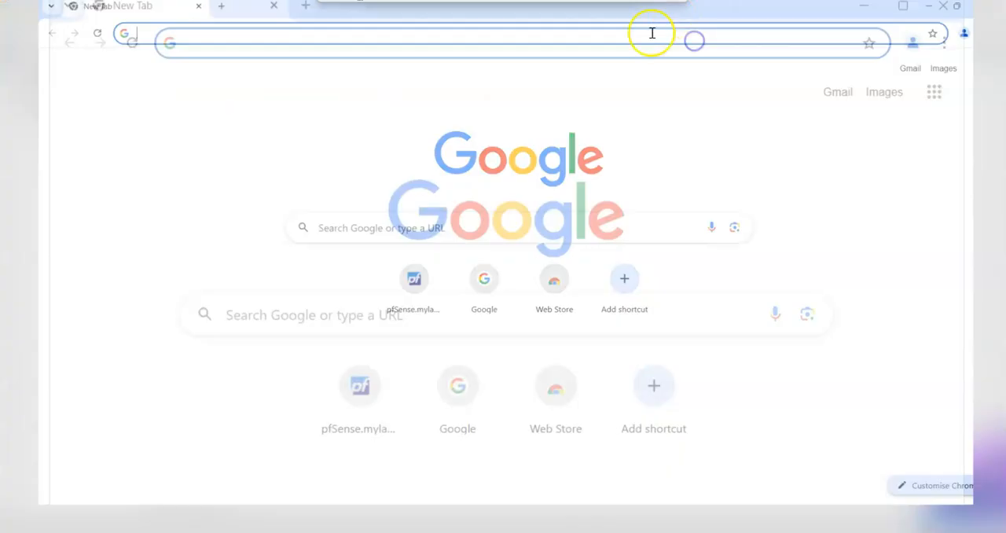
{"action": "left_click", "coordinate": [326, 43]}
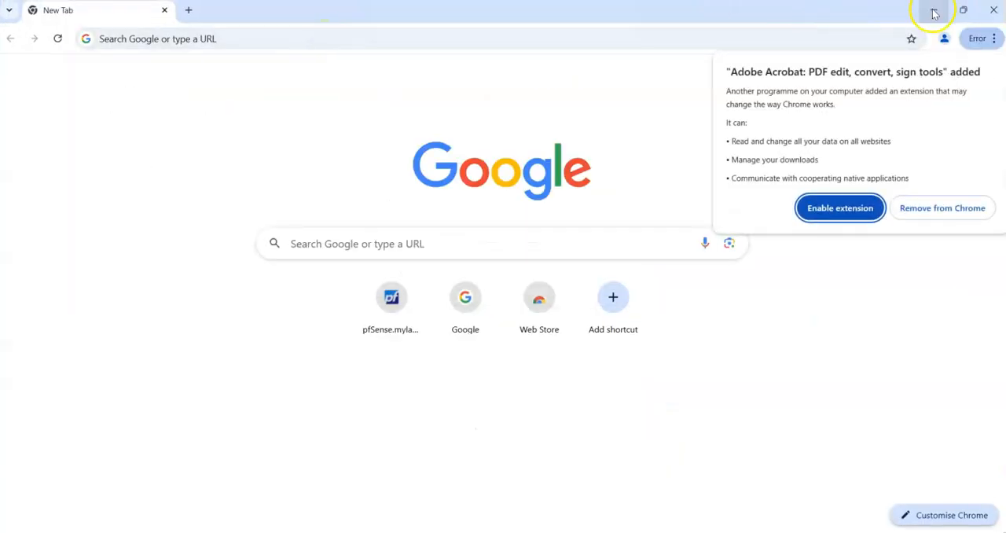
{"action": "left_click", "coordinate": [933, 9]}
Log in to the CP-SMS01 console as admin with the account password and run show interfaces all
{"action": "left_click", "coordinate": [68, 124]}
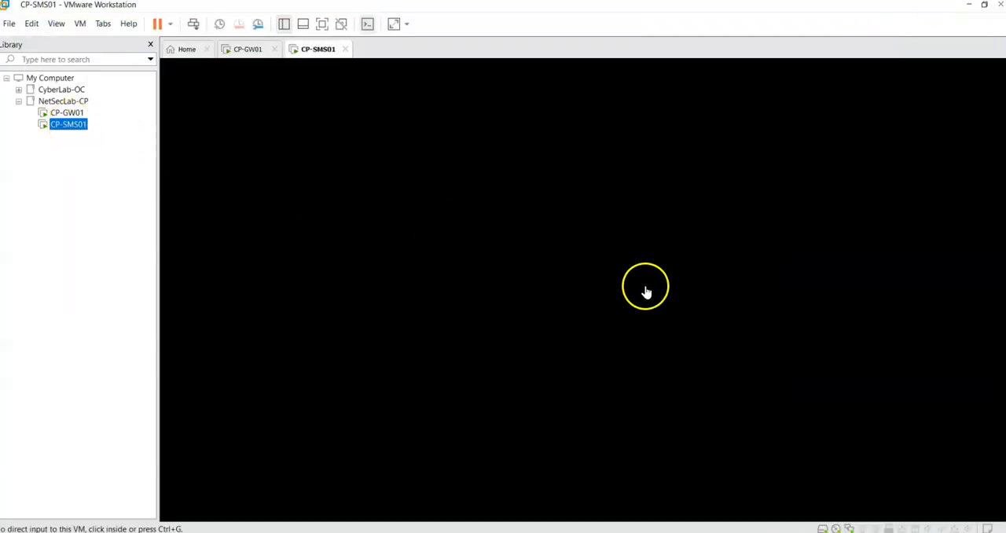
{"action": "left_click", "coordinate": [545, 252]}
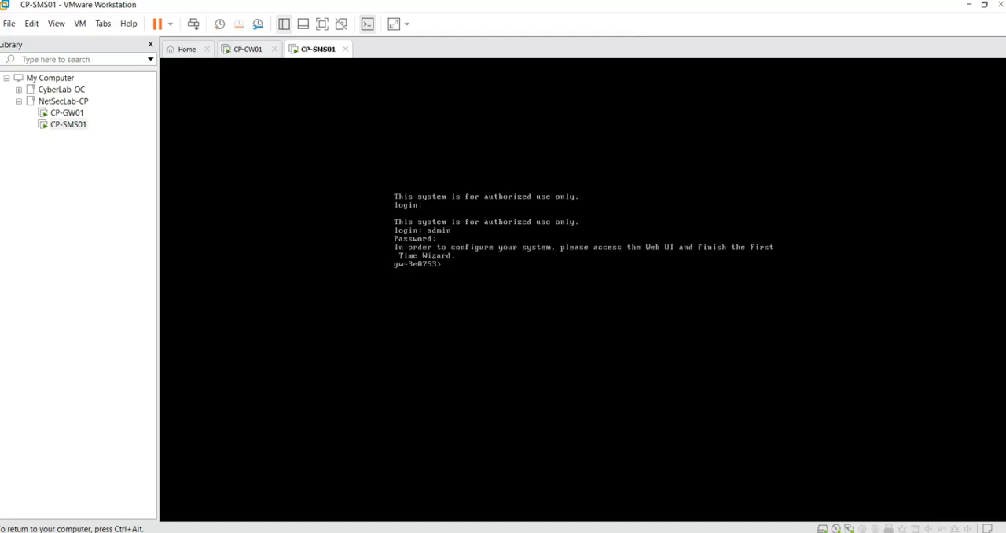
{"action": "type", "text": "er"}
{"action": "key", "text": "Tab"}
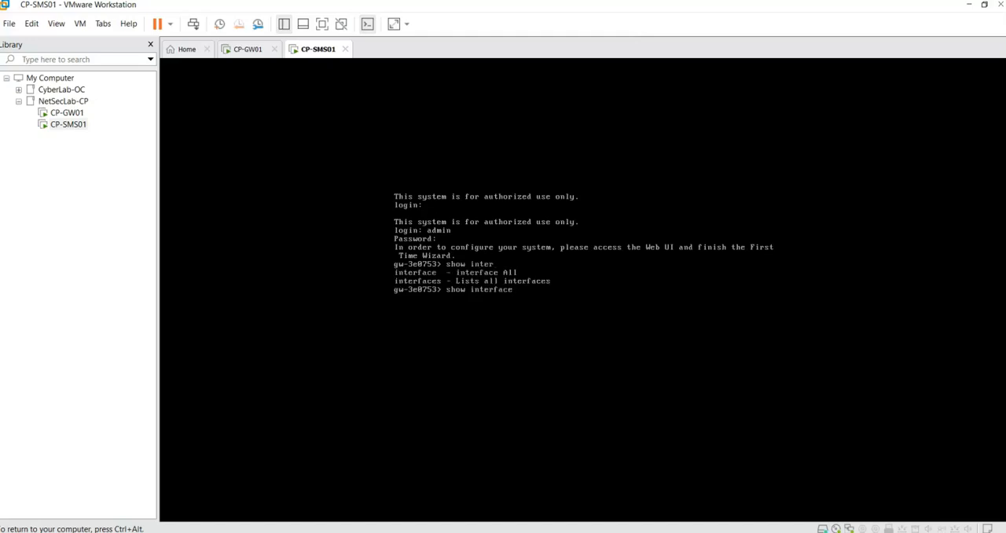
{"action": "type", "text": "s all"}
{"action": "key", "text": "Return"}
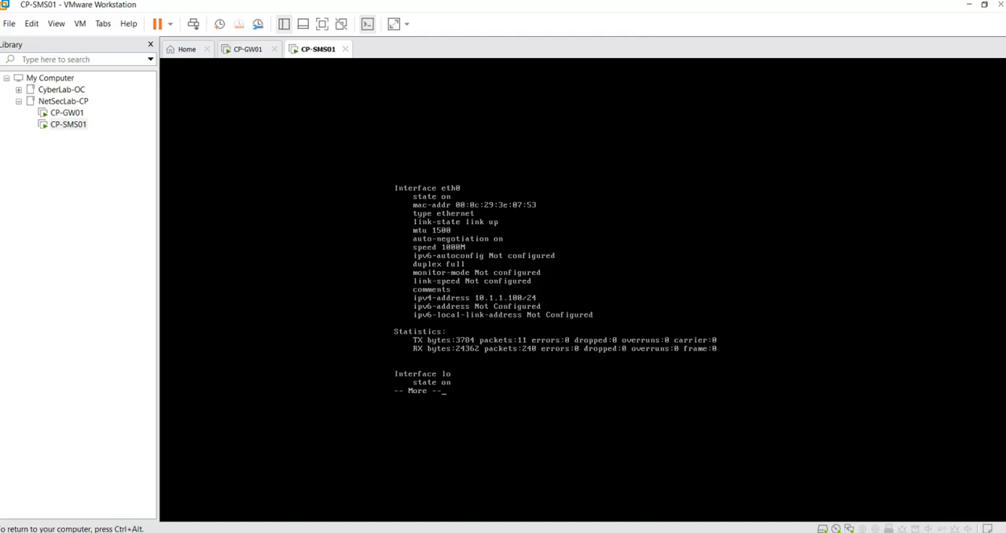
Quit the interface listing, log out of the CP-SMS01 console with exit and release the console input
{"action": "key", "text": "ctrl+alt"}
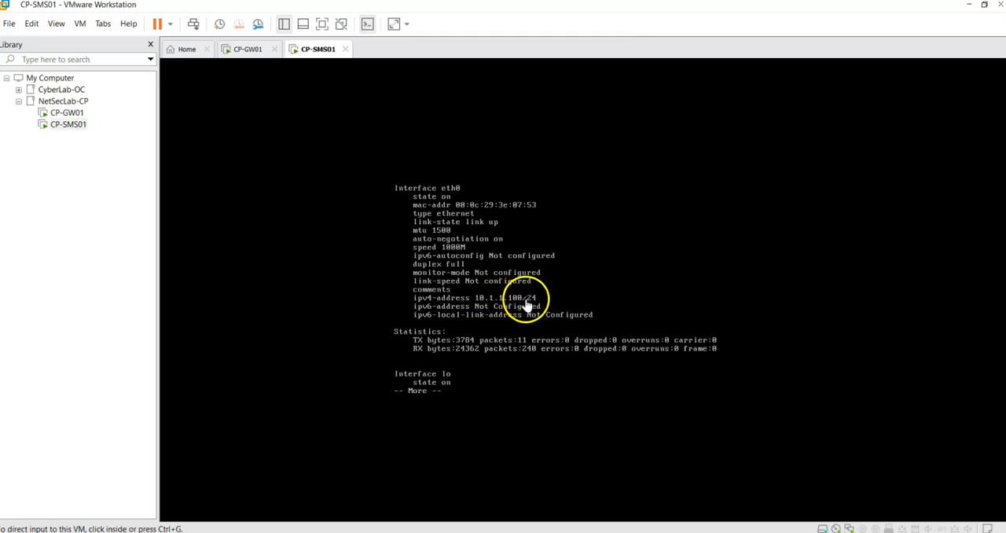
{"action": "left_click", "coordinate": [570, 329]}
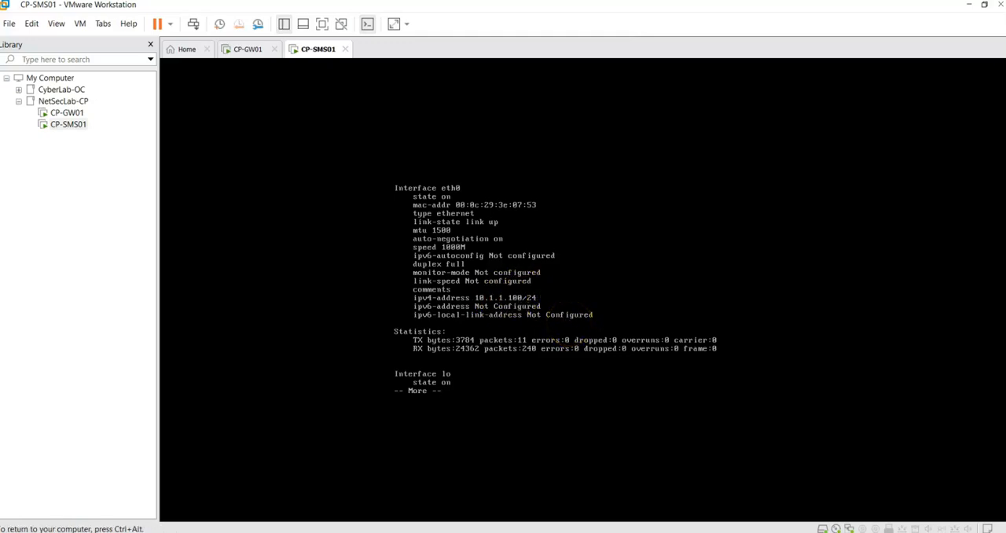
{"action": "type", "text": "qexit"}
{"action": "key", "text": "Return"}
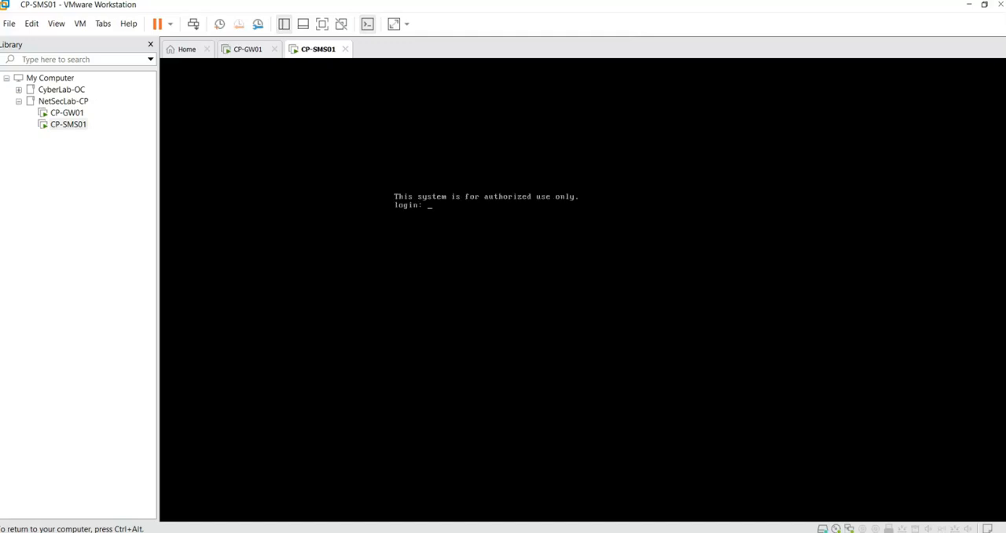
{"action": "key", "text": "ctrl+alt"}
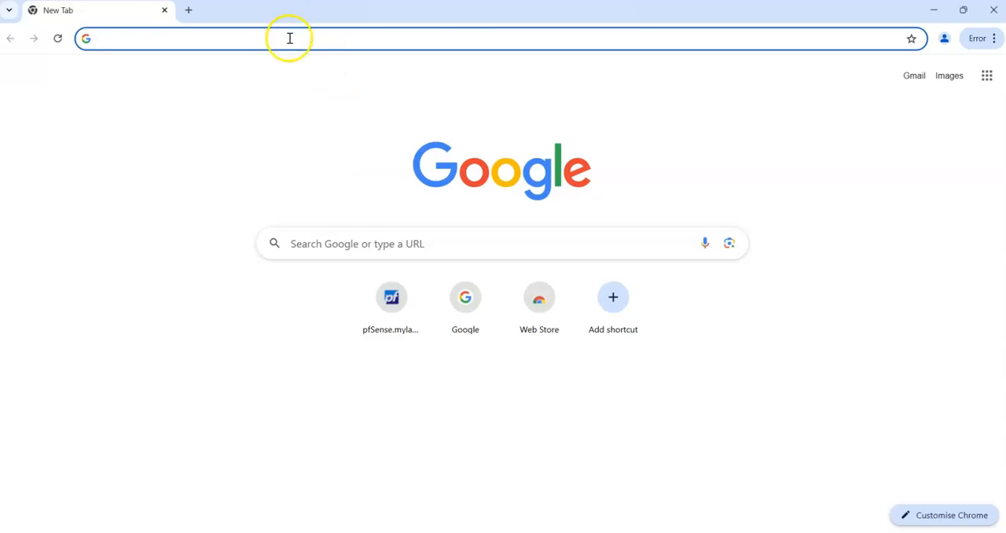
{"action": "left_click", "coordinate": [290, 39]}
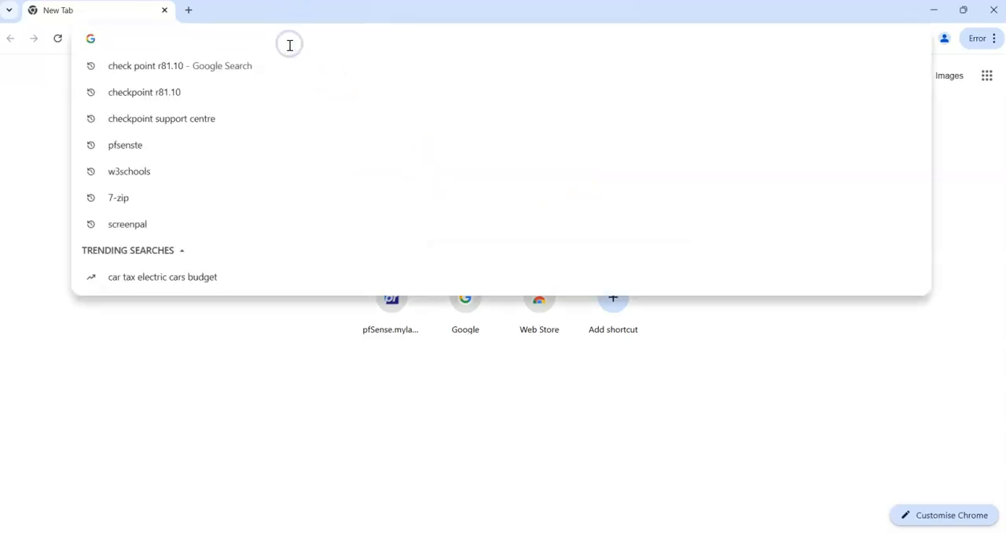
{"action": "type", "text": "HTT"}
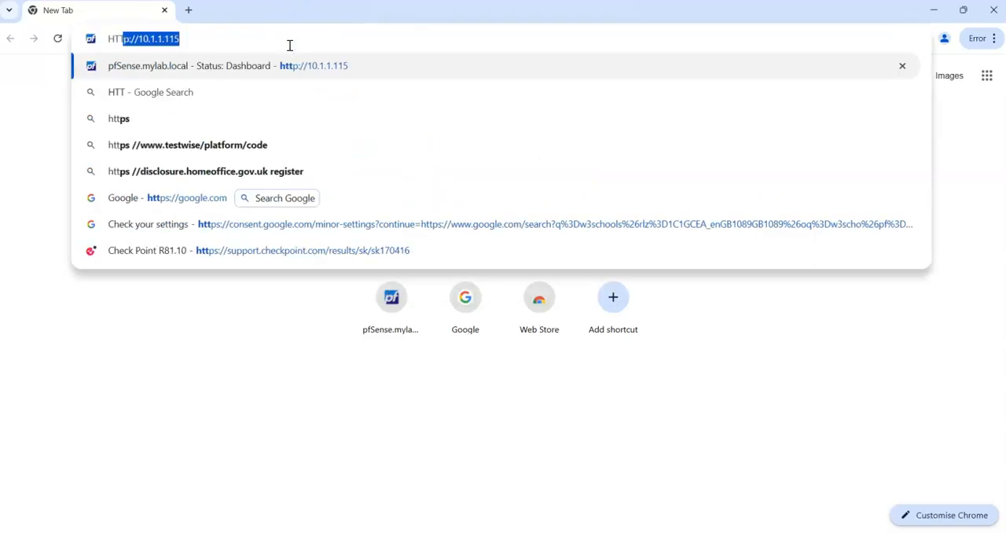
{"action": "type", "text": "p://10.1.1.11"}
{"action": "key", "text": "BackSpace"}
{"action": "key", "text": "BackSpace"}
{"action": "type", "text": "0"}
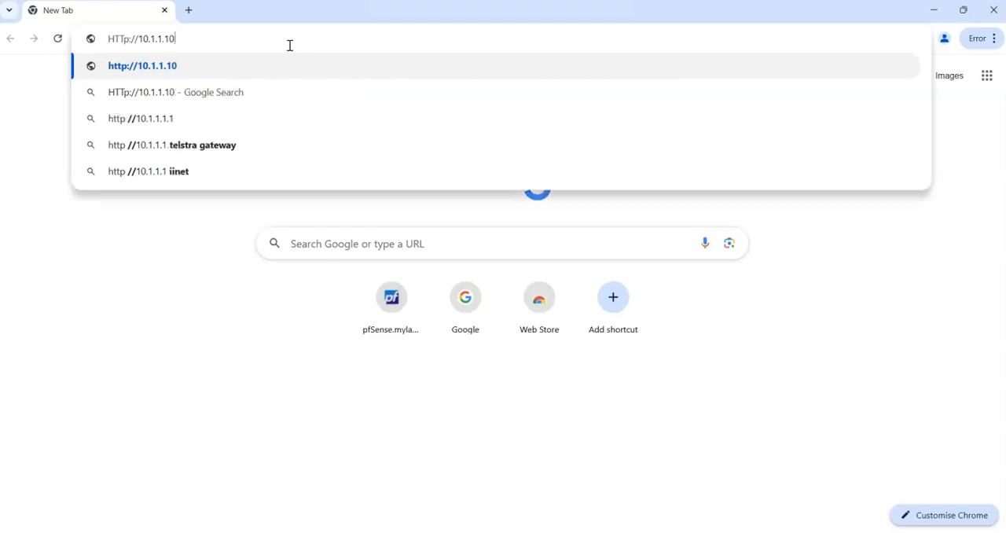
{"action": "type", "text": "0"}
{"action": "key", "text": "Return"}
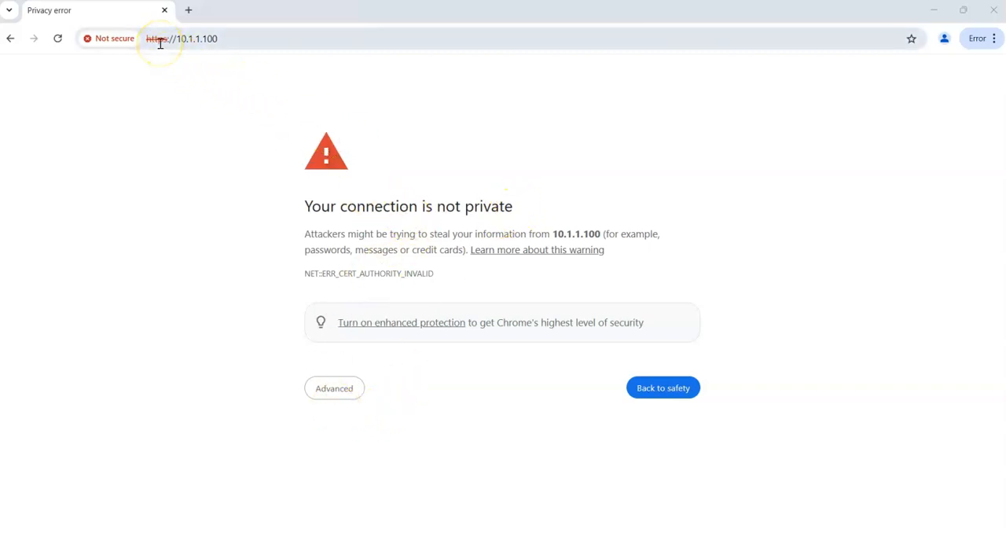
Proceed past the certificate warning for 10.1.1.100 and log in to the Gaia Portal as admin with the account password
{"action": "left_click", "coordinate": [334, 390]}
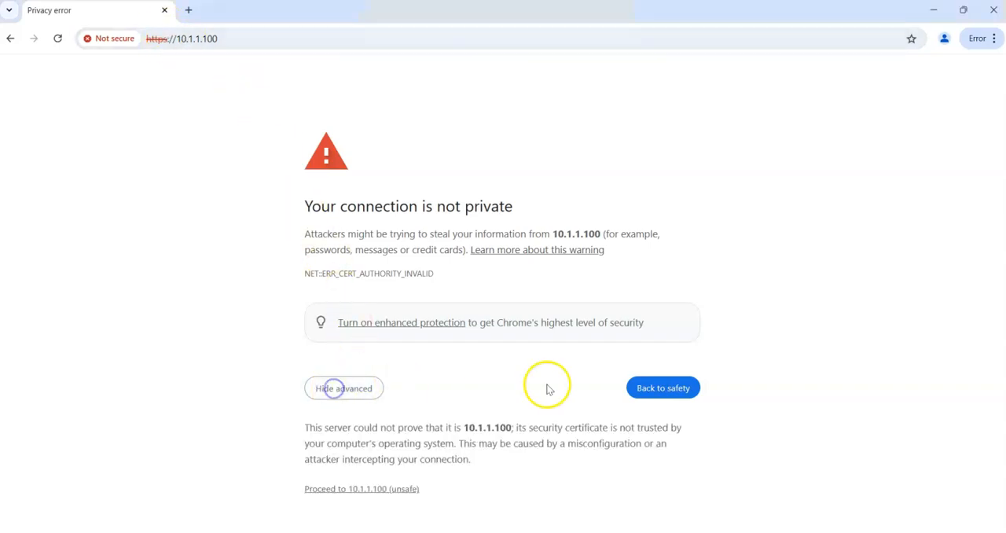
{"action": "left_click", "coordinate": [366, 488]}
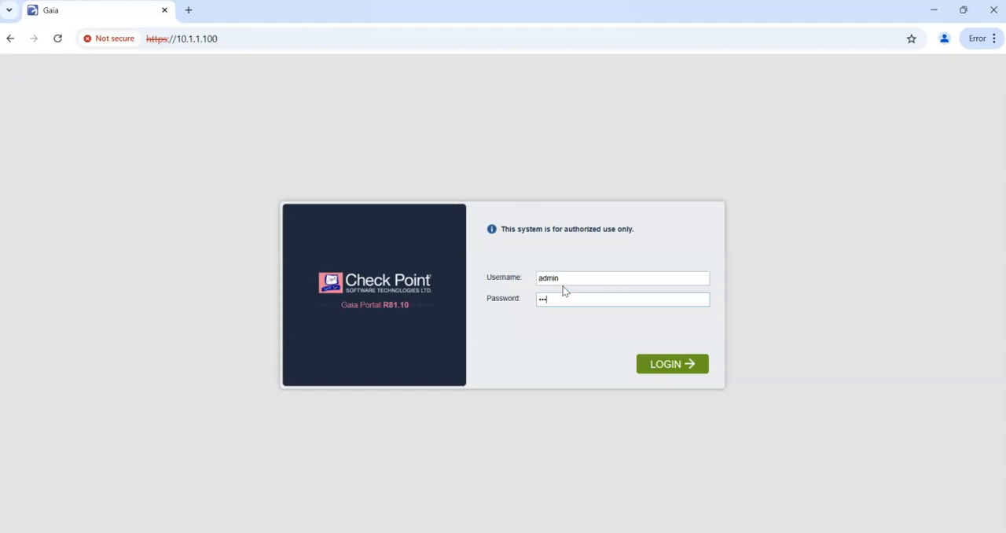
{"action": "key", "text": "Return"}
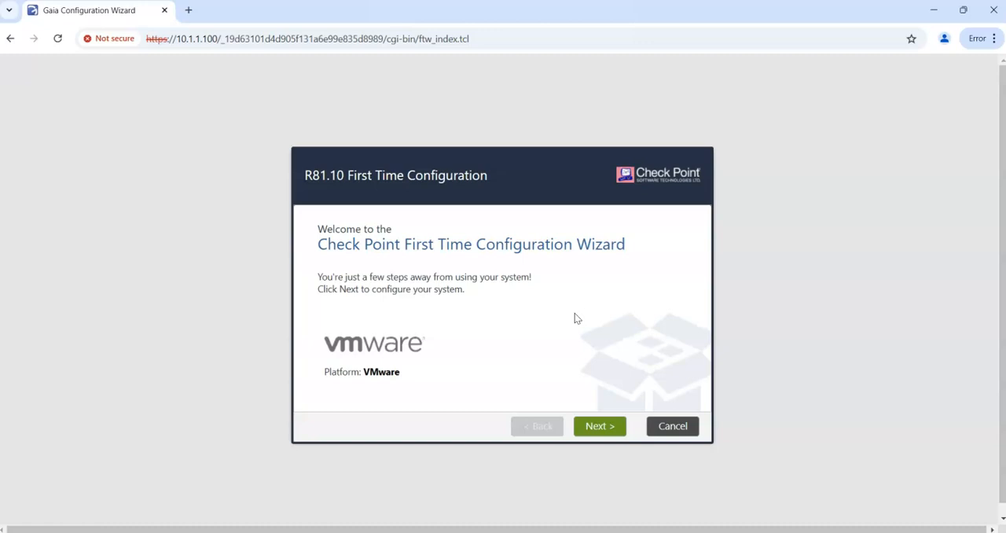
Start the First Time Configuration Wizard, continuing with R81.10 configuration and accepting the existing eth0 management connection settings
{"action": "left_click", "coordinate": [600, 424]}
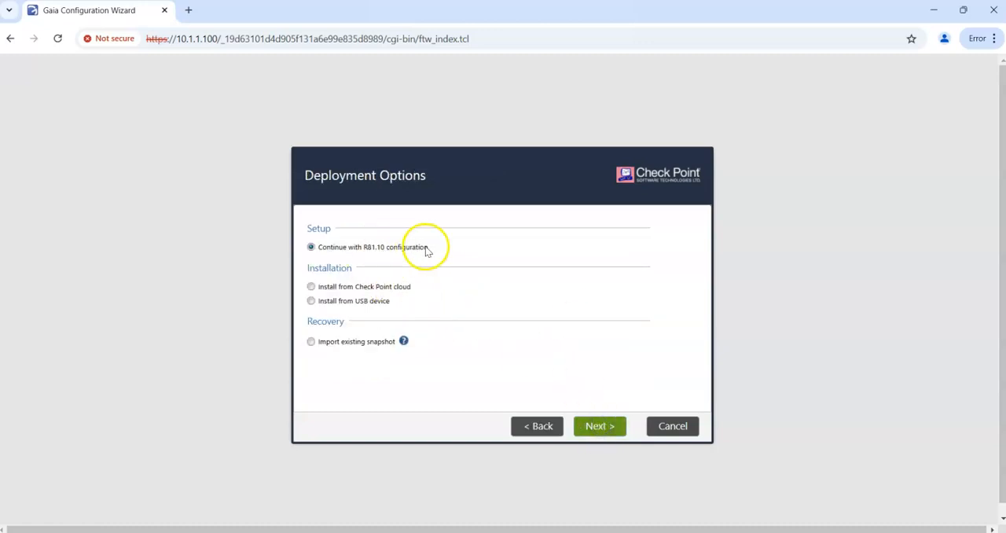
{"action": "left_click", "coordinate": [605, 425]}
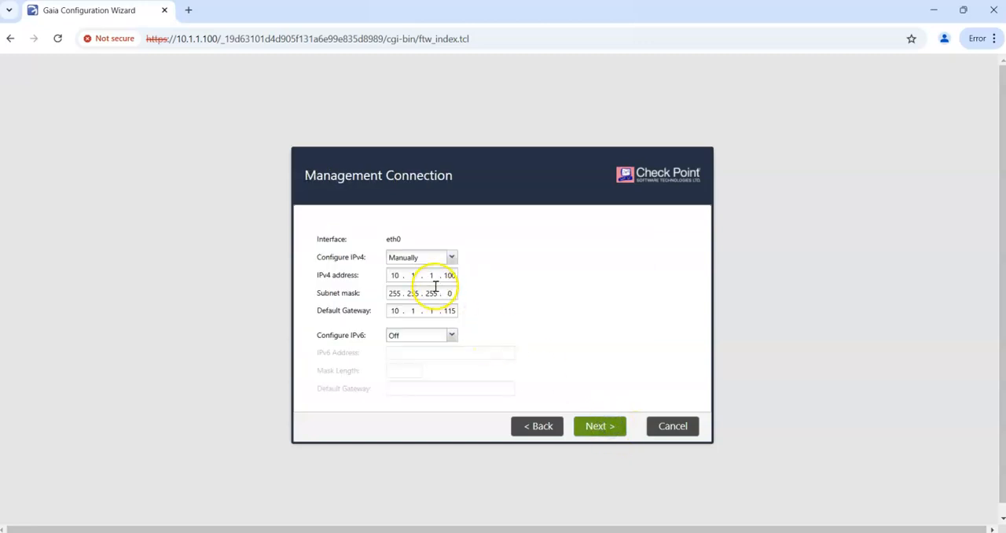
{"action": "left_click", "coordinate": [452, 312]}
{"action": "left_click", "coordinate": [597, 424]}
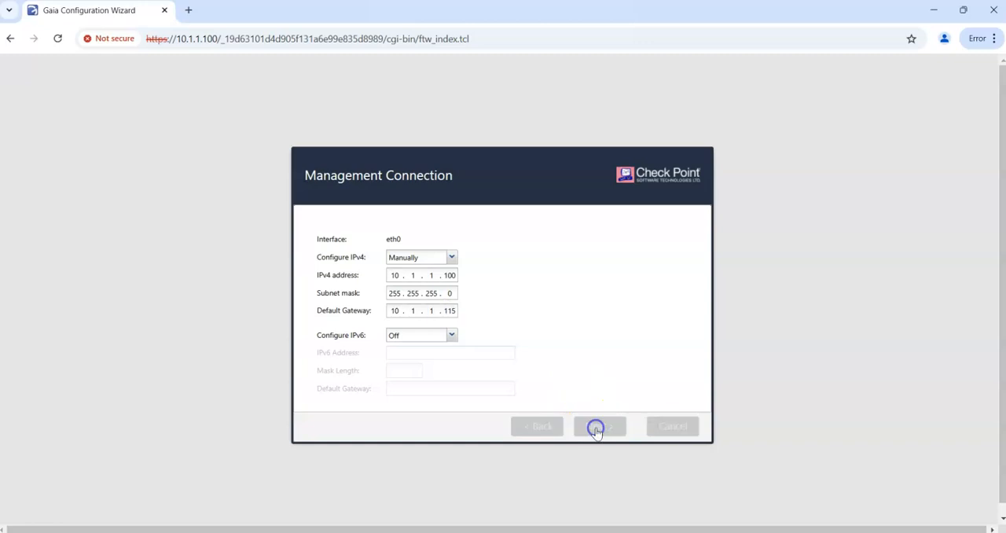
Set the device's host name to CP-SMS01, domain to mylab.local, primary DNS to 192.168.1.254 and secondary DNS to 8.8.8.8
{"action": "left_click_drag", "start_coordinate": [449, 226], "coordinate": [368, 225]}
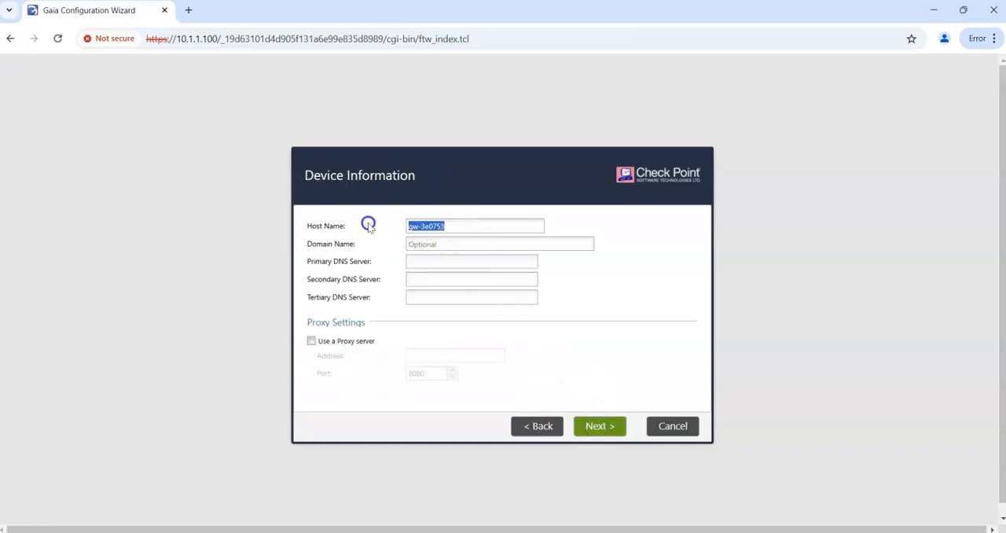
{"action": "left_click", "coordinate": [692, 532]}
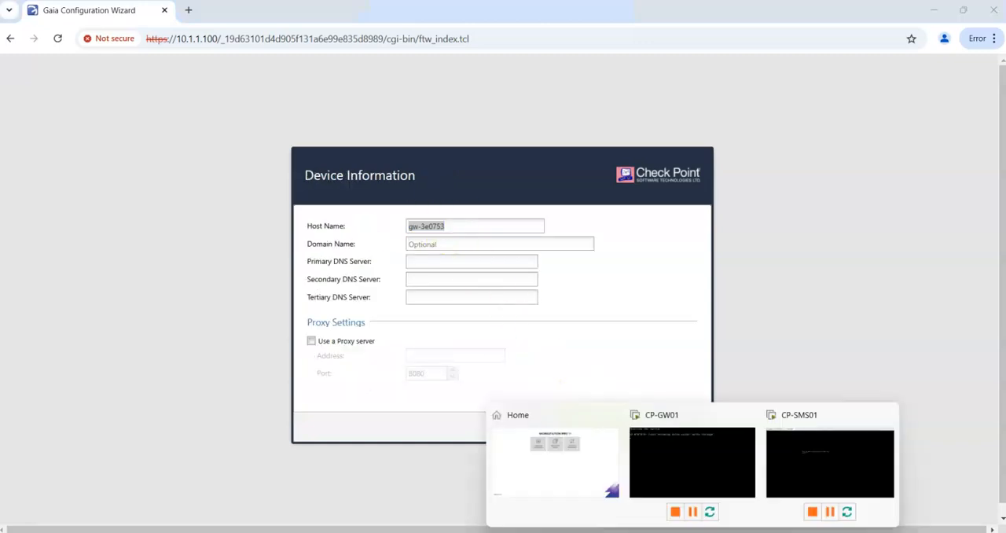
{"action": "left_click", "coordinate": [555, 472]}
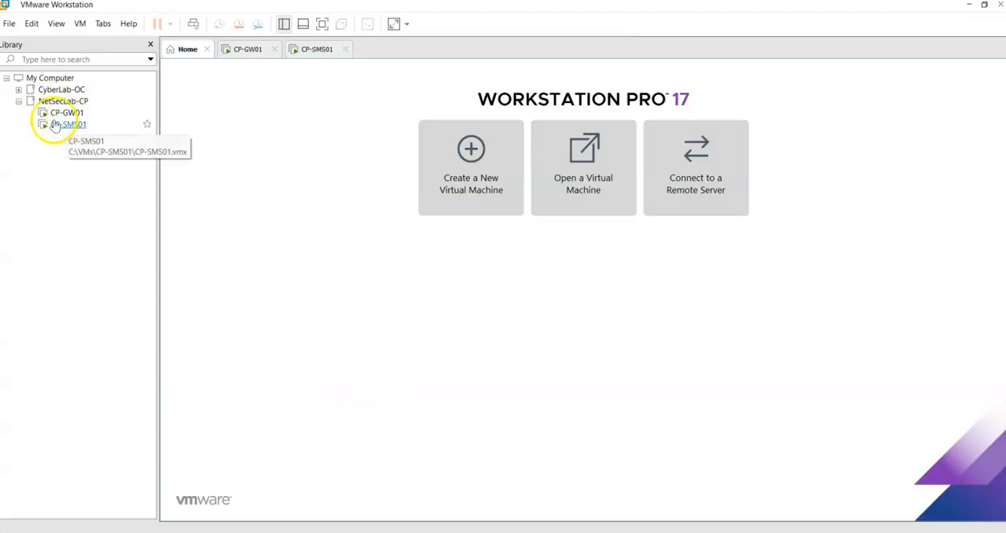
{"action": "left_click", "coordinate": [970, 5]}
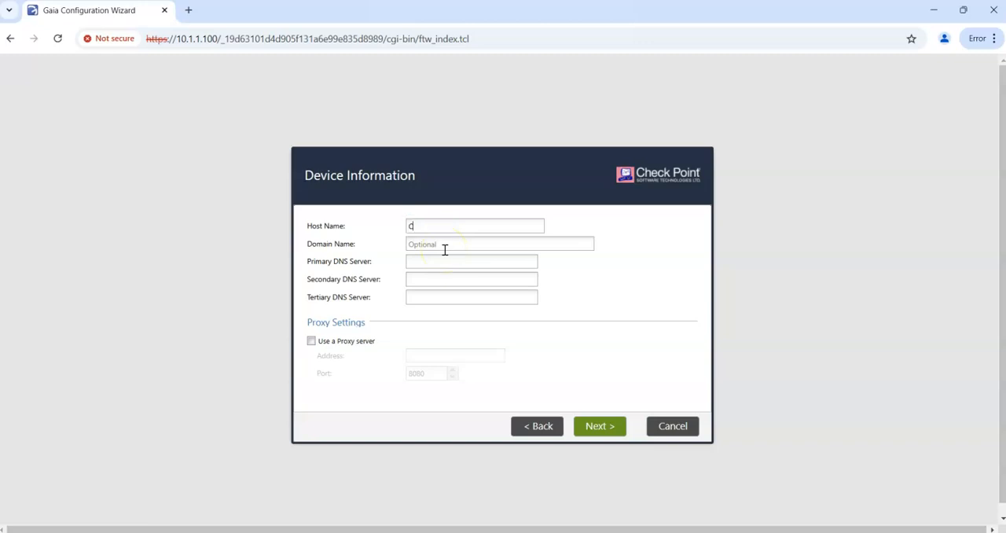
{"action": "type", "text": "-SMS01"}
{"action": "left_click", "coordinate": [439, 243]}
{"action": "type", "text": "mylab.local"}
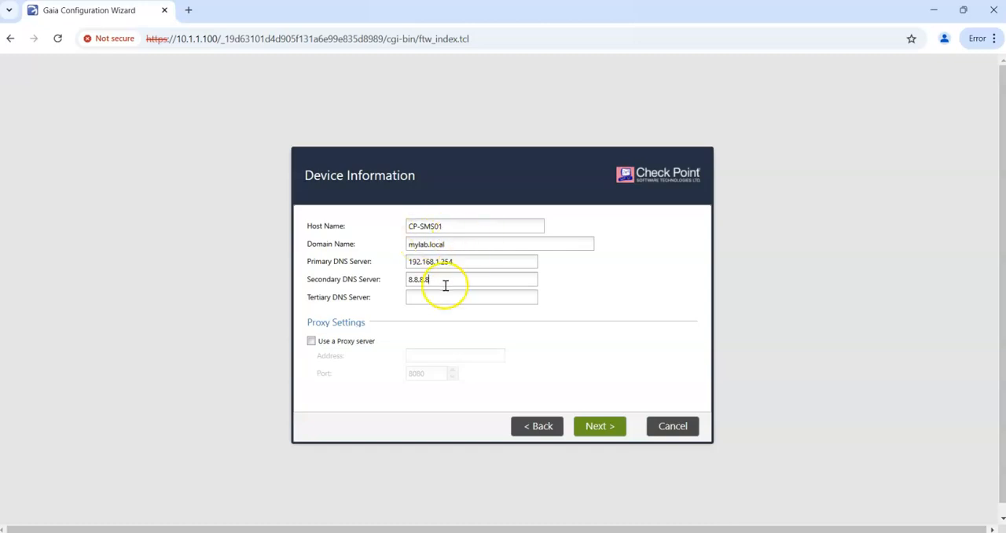
{"action": "left_click", "coordinate": [599, 420]}
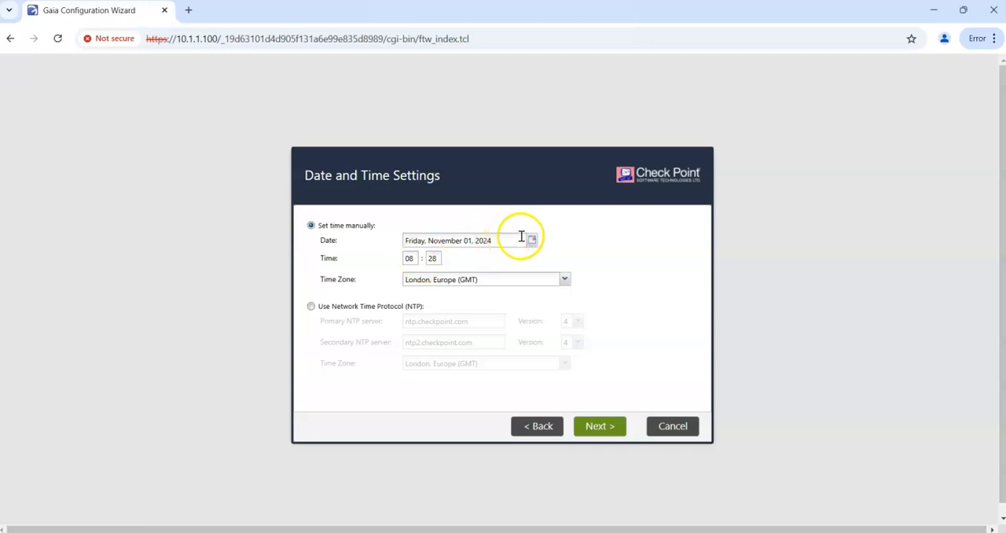
Accept the manual date and time settings and the Security Gateway and/or Security Management installation type
{"action": "left_click", "coordinate": [599, 424]}
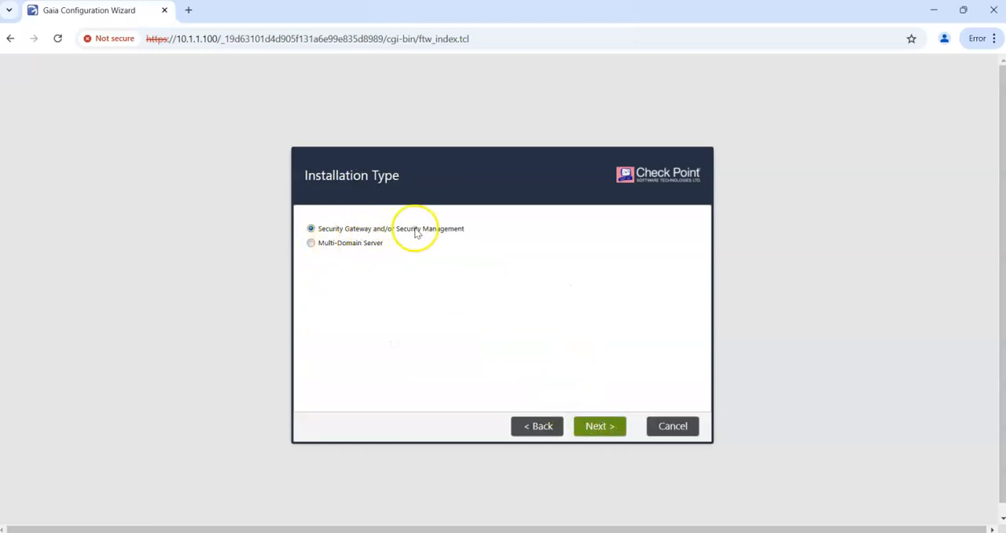
{"action": "left_click", "coordinate": [601, 426]}
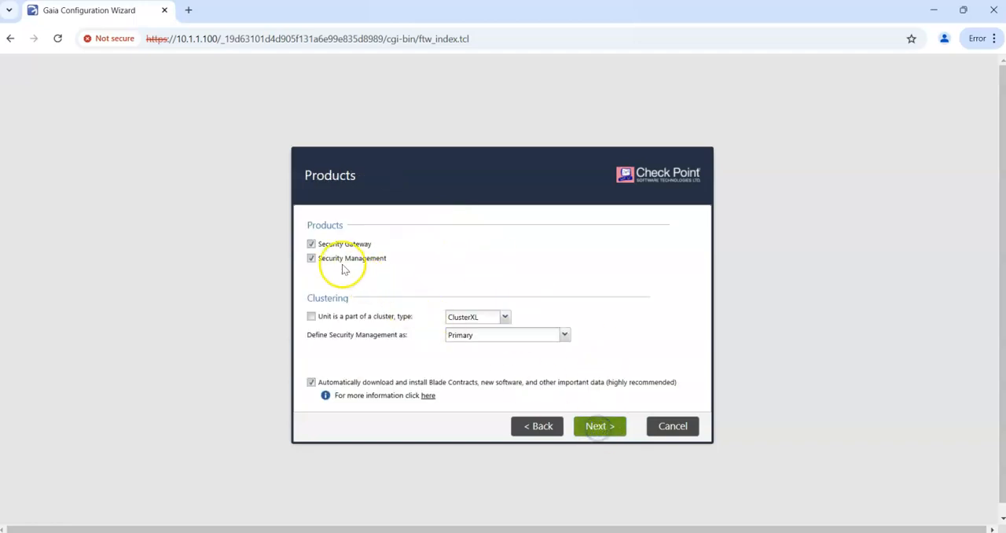
Exclude Security Gateway from the products, keeping Security Management defined as Primary, and continue to the administrator settings
{"action": "left_click", "coordinate": [312, 244]}
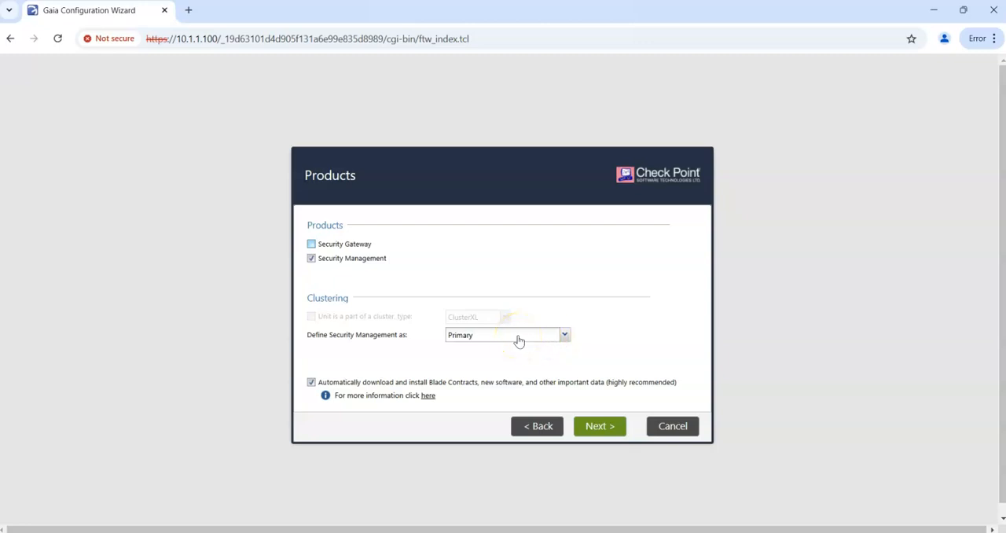
{"action": "left_click", "coordinate": [566, 336]}
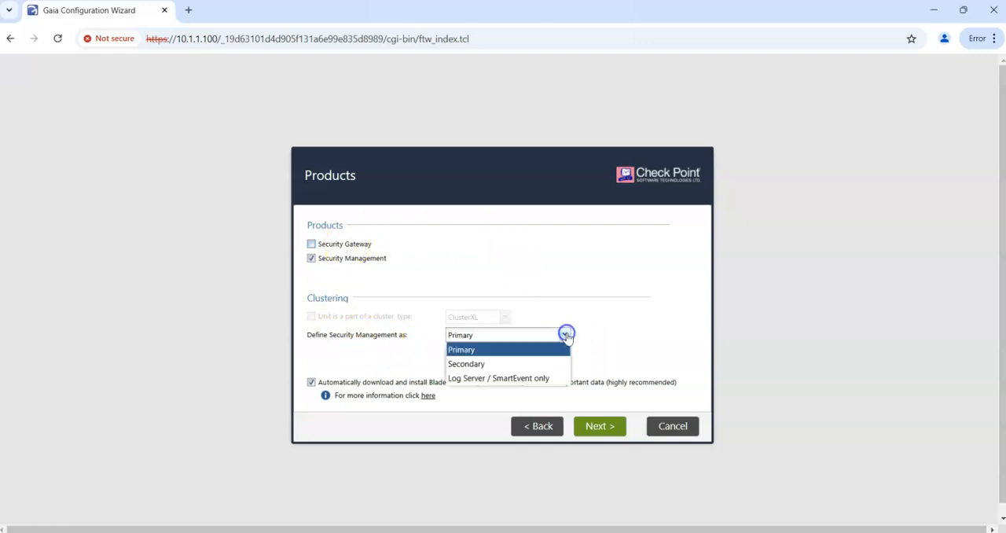
{"action": "left_click", "coordinate": [629, 341]}
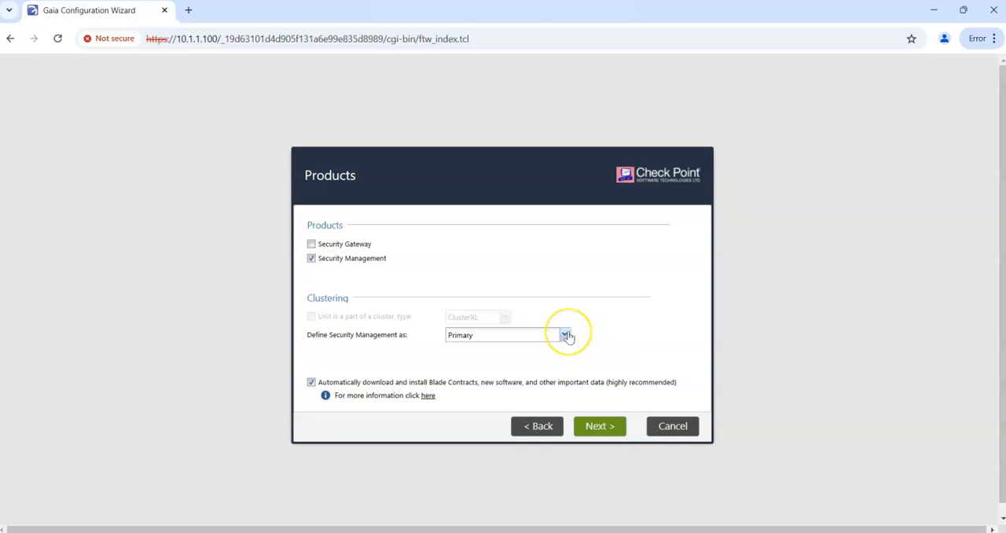
{"action": "left_click", "coordinate": [566, 336]}
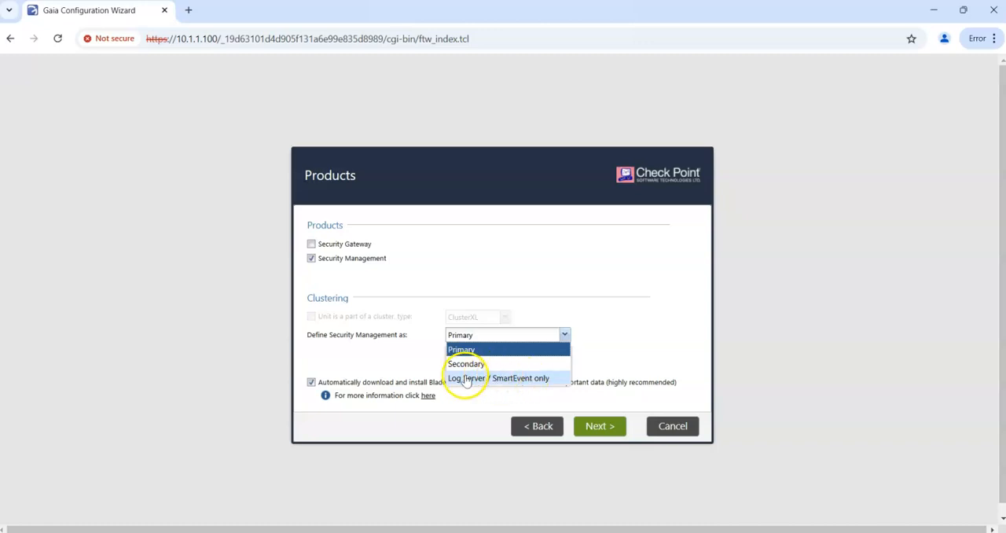
{"action": "left_click", "coordinate": [646, 329]}
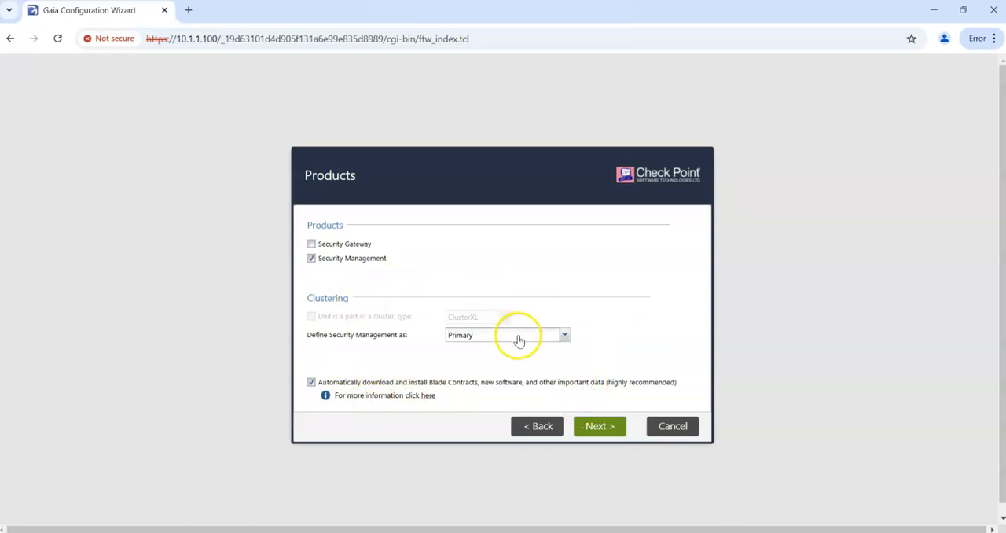
{"action": "left_click", "coordinate": [596, 428]}
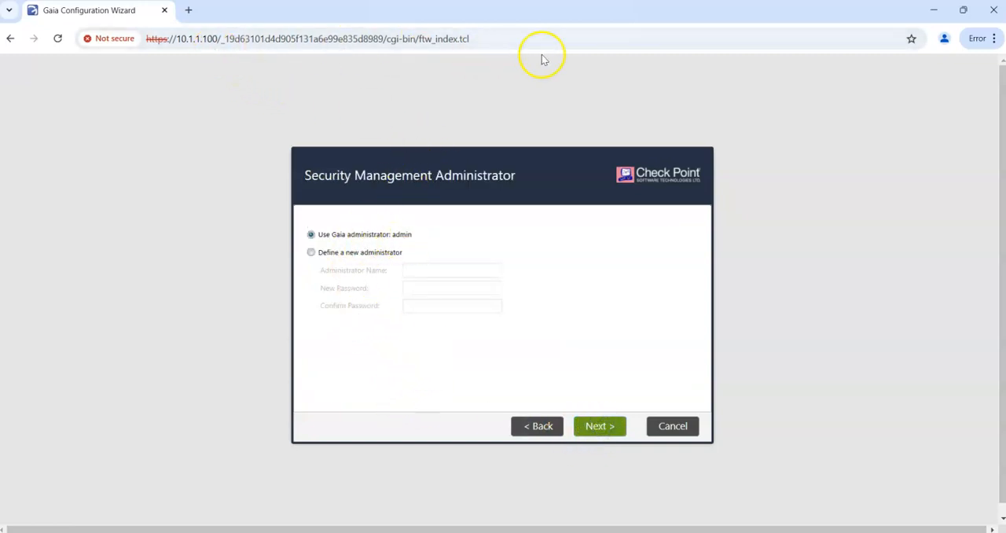
Define a new Security Management administrator named socadmin, enter and confirm the administrator password, and continue to the GUI clients settings
{"action": "double_click", "coordinate": [395, 236]}
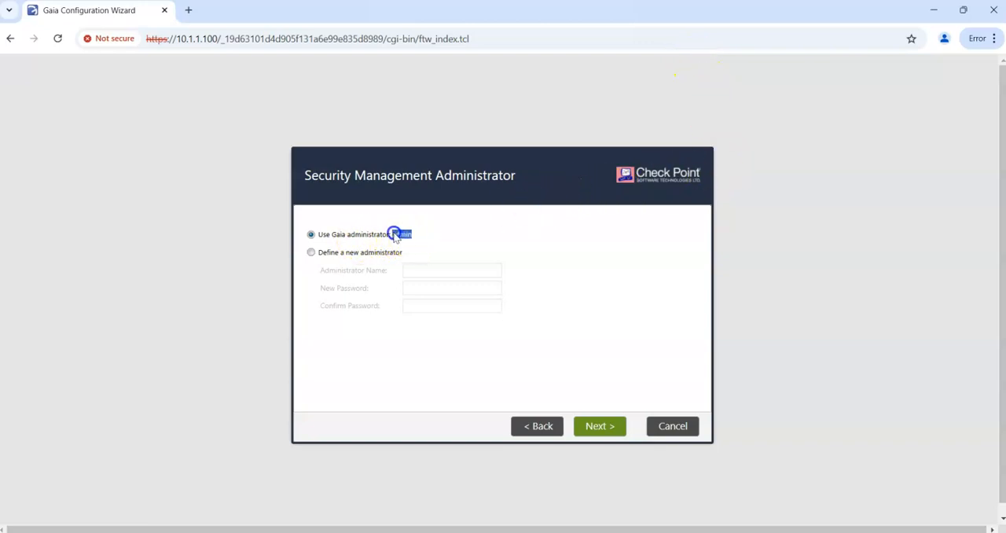
{"action": "left_click", "coordinate": [312, 253]}
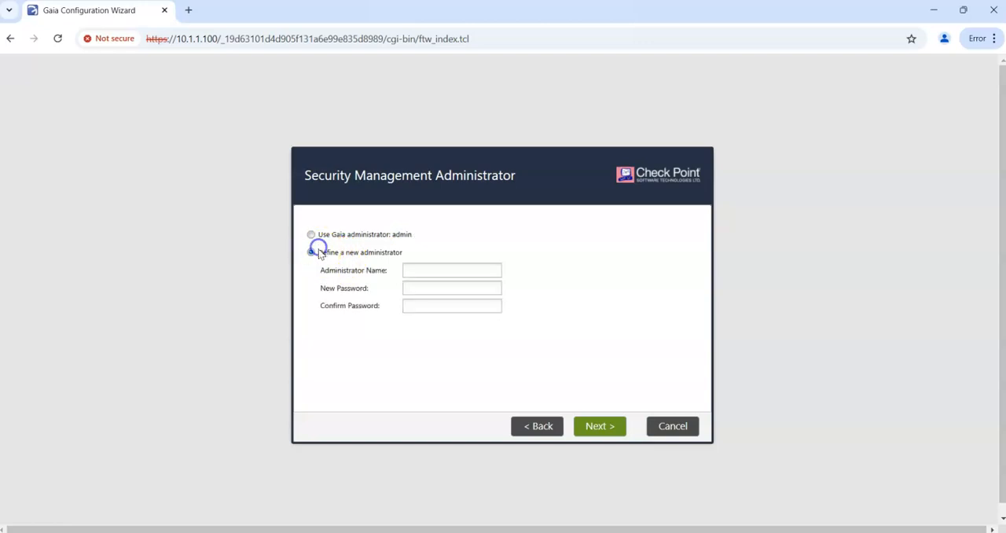
{"action": "left_click", "coordinate": [433, 268]}
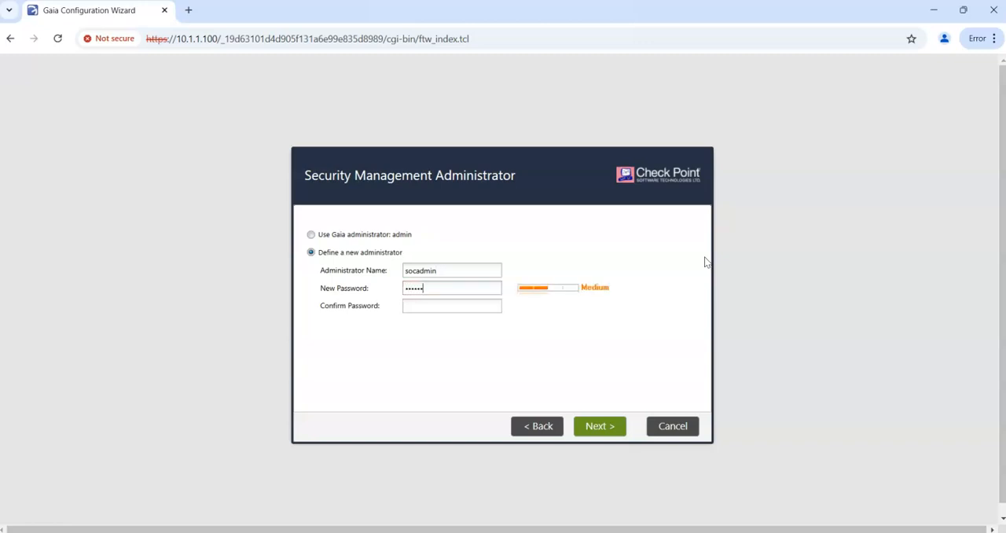
{"action": "left_click_drag", "start_coordinate": [442, 271], "coordinate": [396, 270]}
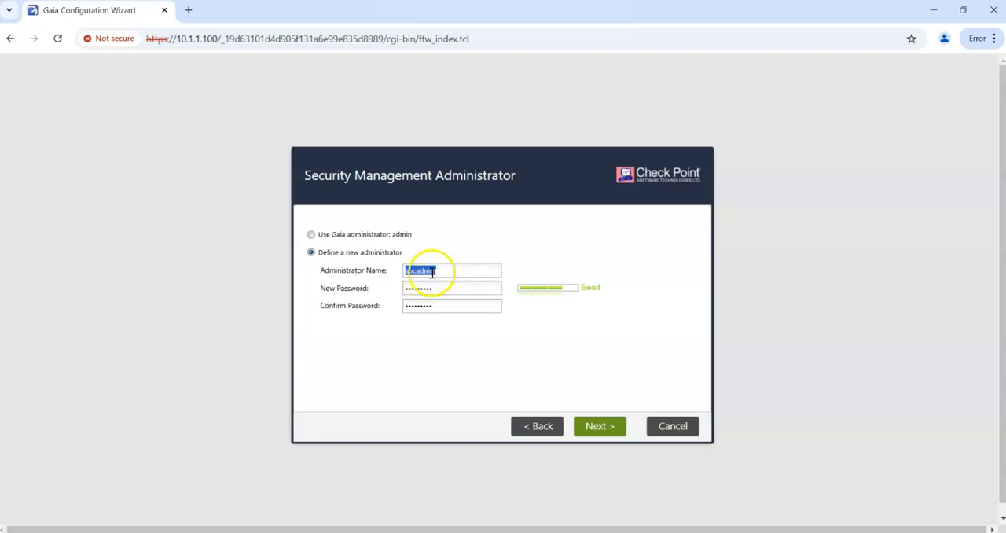
{"action": "left_click", "coordinate": [605, 425]}
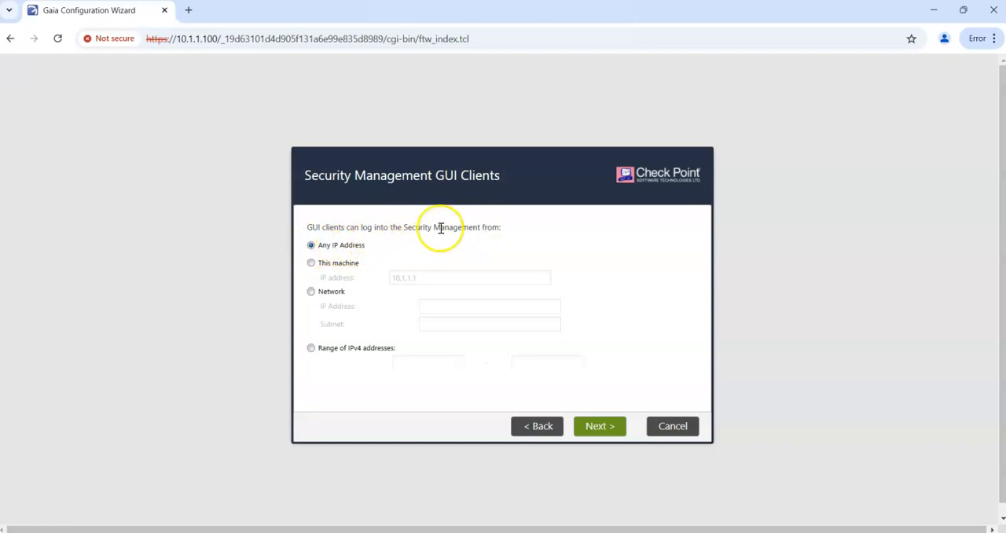
Allow GUI clients from any IP address and finish the wizard without sending data to Check Point, confirming the configuration
{"action": "left_click", "coordinate": [601, 425]}
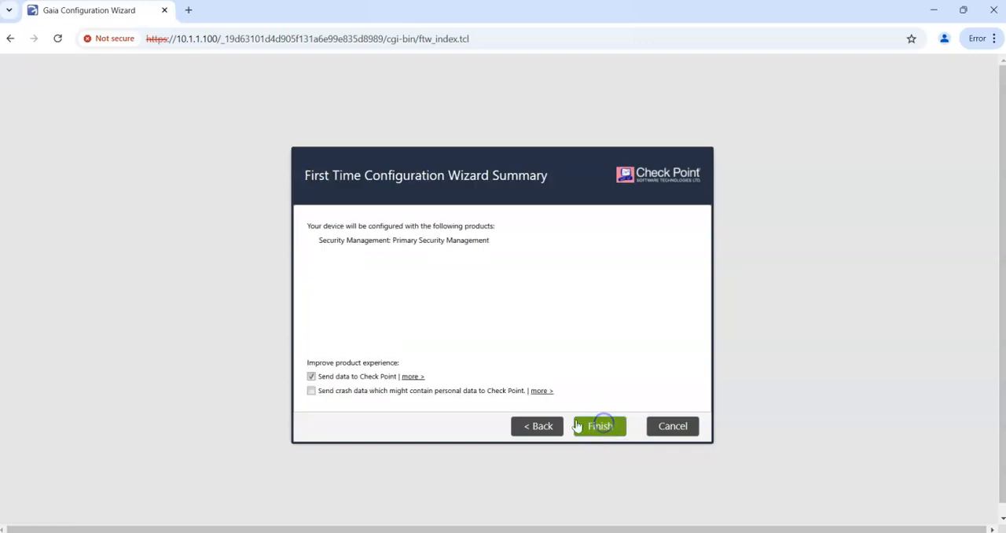
{"action": "left_click", "coordinate": [311, 376]}
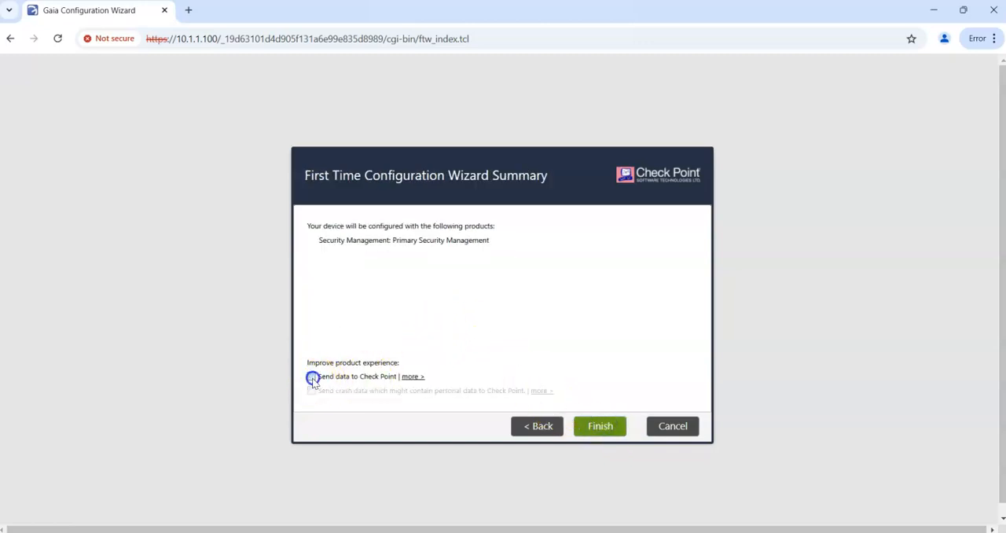
{"action": "left_click", "coordinate": [617, 429]}
{"action": "left_click", "coordinate": [455, 319]}
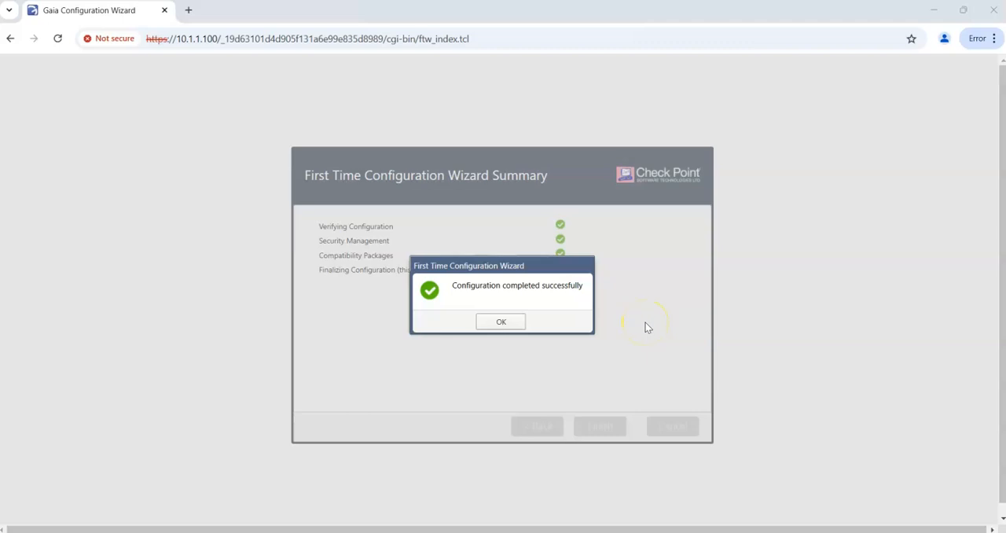
{"action": "left_click", "coordinate": [503, 323]}
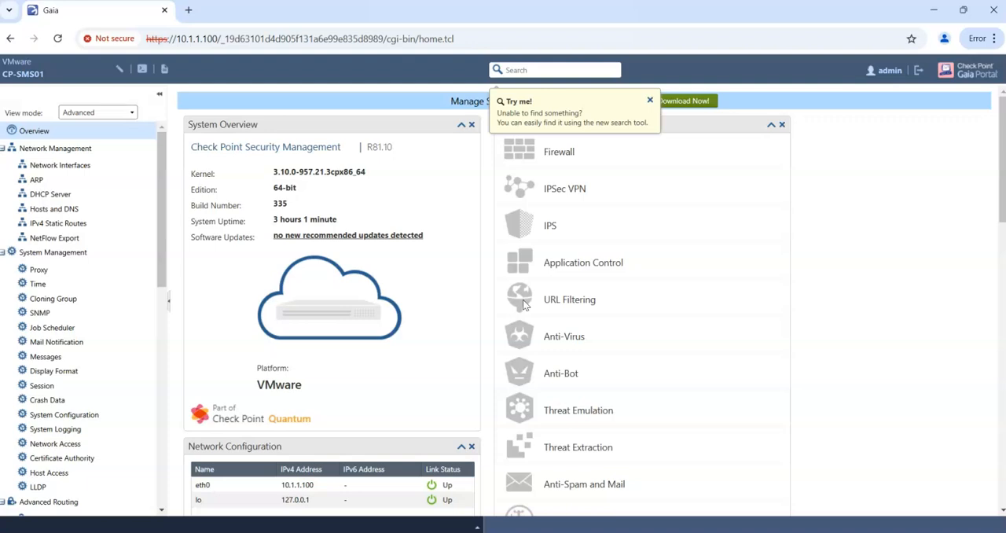
Look over the system overview, collapse every navigation category except Upgrades (CPUSE), and view its Status and Actions page
{"action": "left_click", "coordinate": [523, 301]}
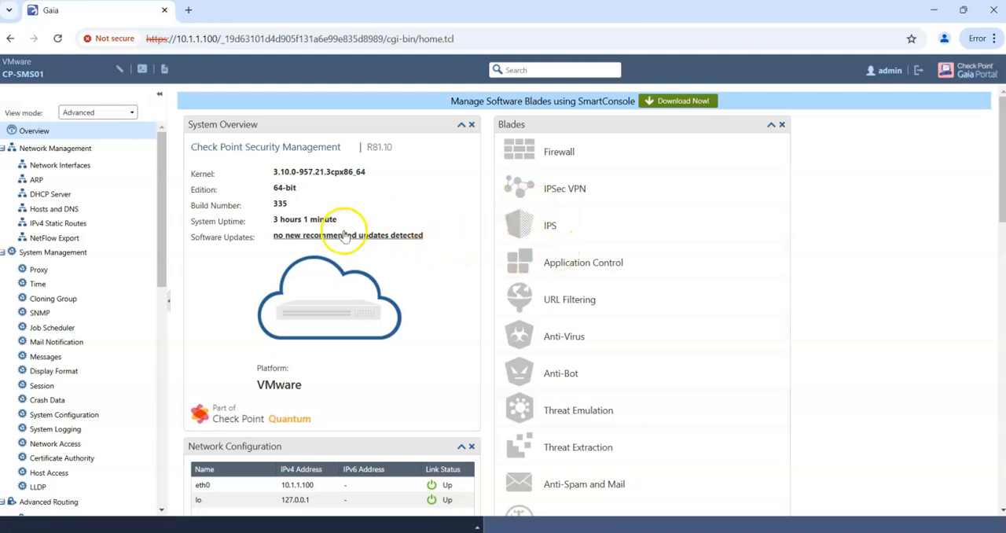
{"action": "scroll", "coordinate": [277, 291], "scroll_direction": "down", "scroll_amount": 5}
{"action": "scroll", "coordinate": [277, 291], "scroll_direction": "down", "scroll_amount": 1}
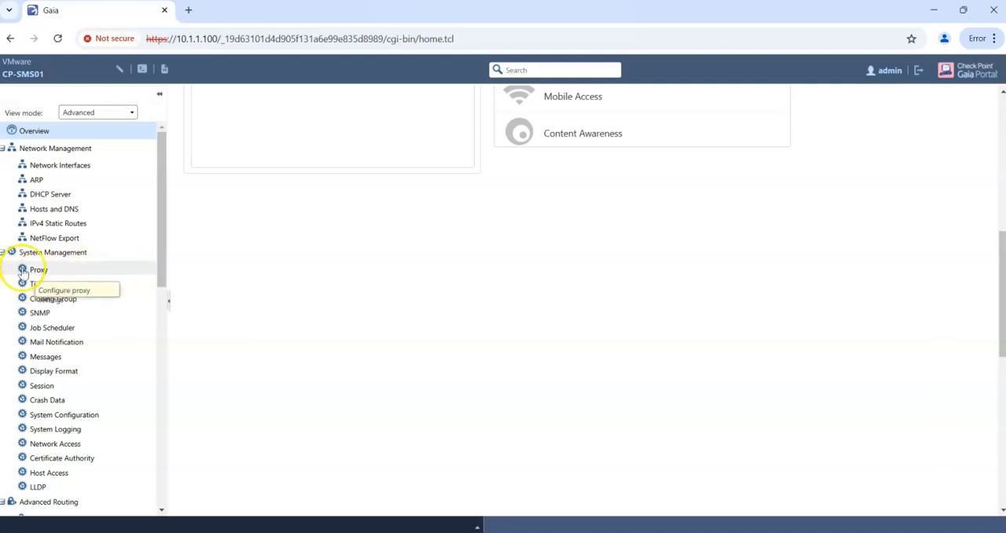
{"action": "left_click", "coordinate": [4, 251]}
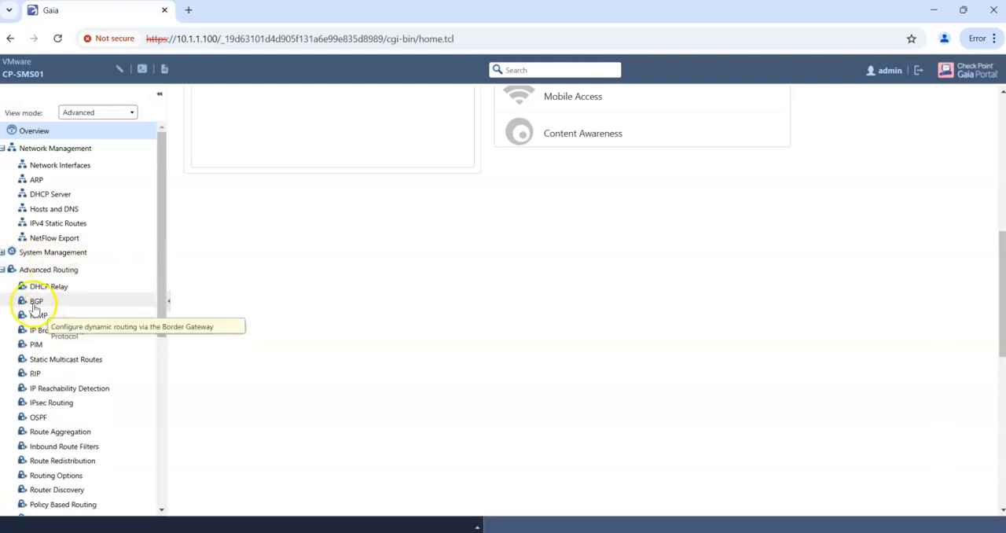
{"action": "left_click", "coordinate": [3, 270]}
{"action": "left_click", "coordinate": [3, 149]}
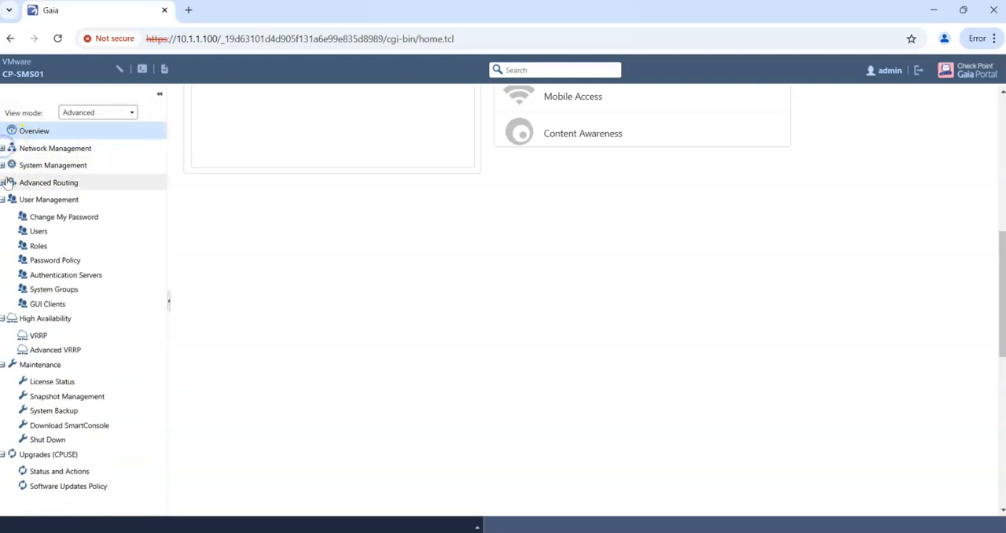
{"action": "left_click", "coordinate": [4, 201]}
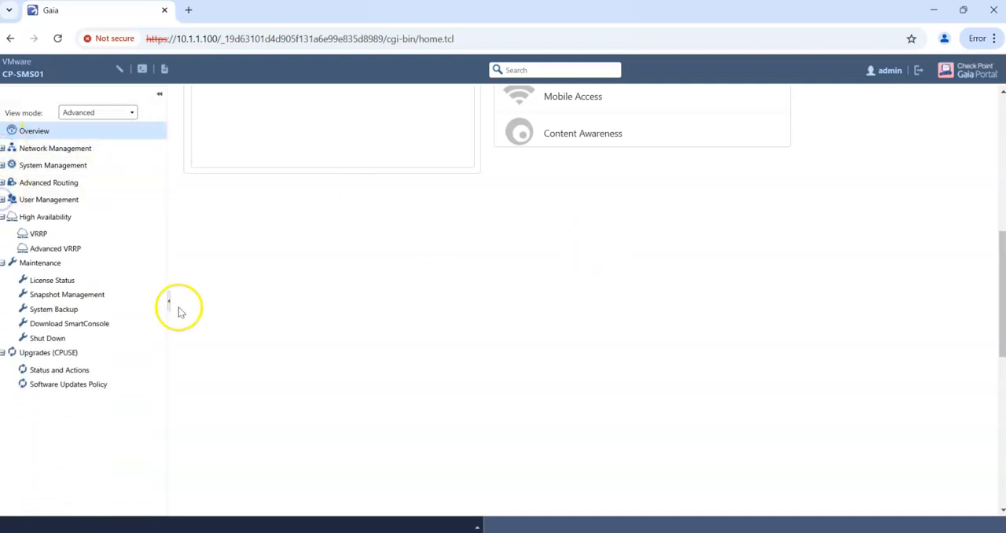
{"action": "left_click", "coordinate": [3, 218]}
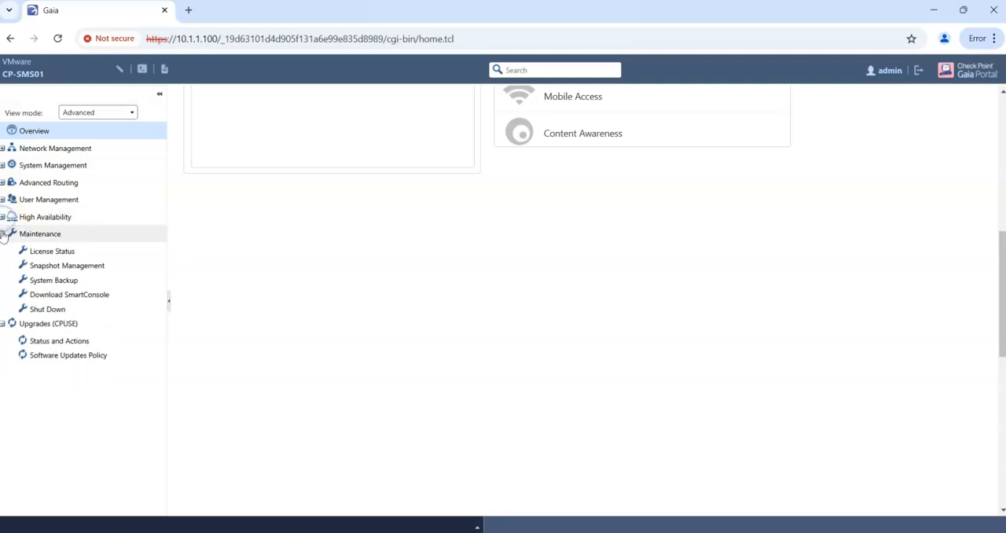
{"action": "left_click", "coordinate": [3, 234]}
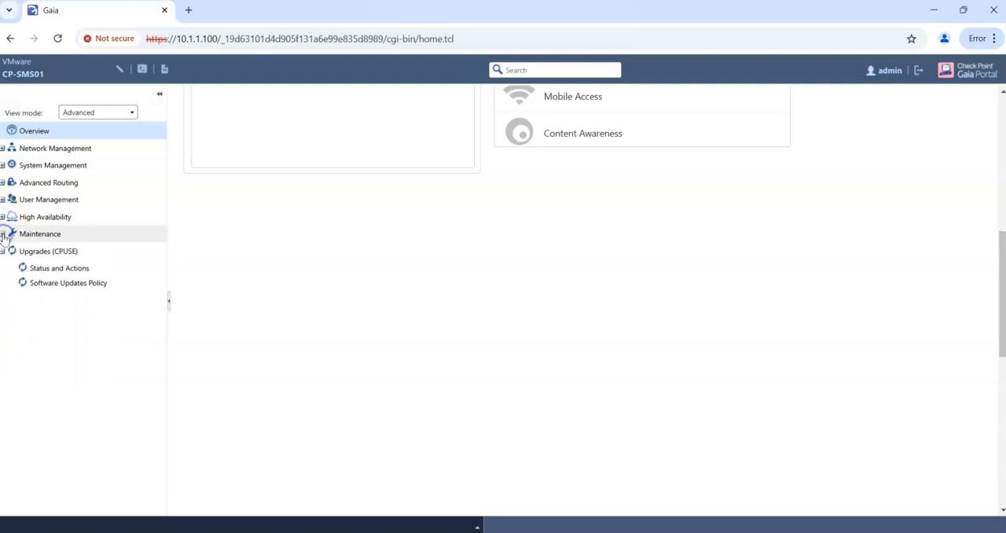
{"action": "left_click", "coordinate": [61, 271]}
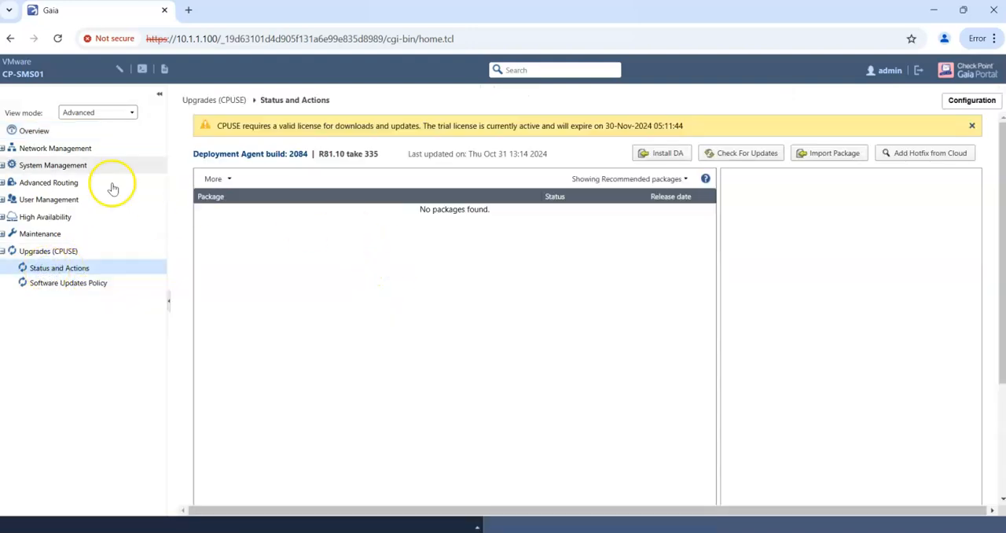
Show the network interfaces list and hide its IPv6 Mask Length and IPv6 Address columns
{"action": "left_click", "coordinate": [3, 149]}
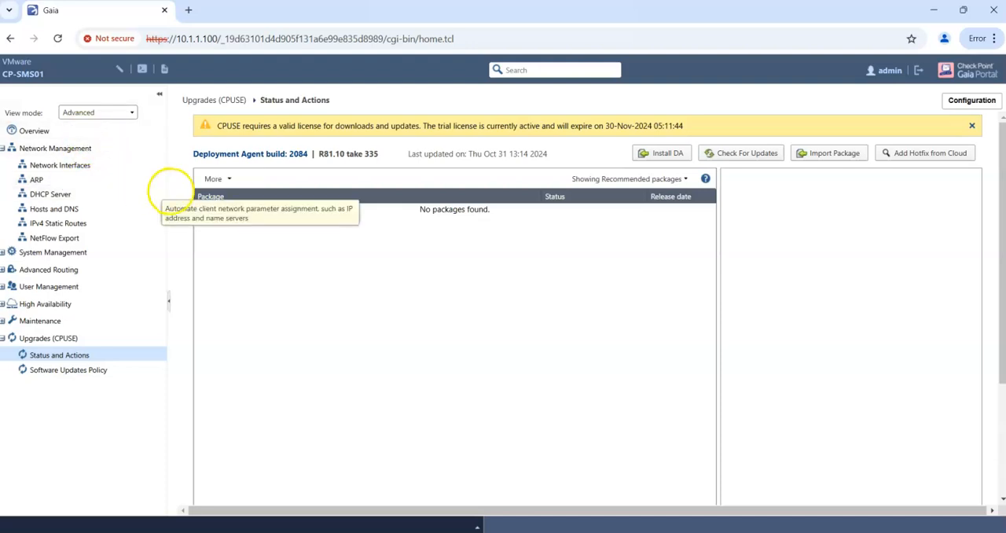
{"action": "left_click", "coordinate": [54, 166]}
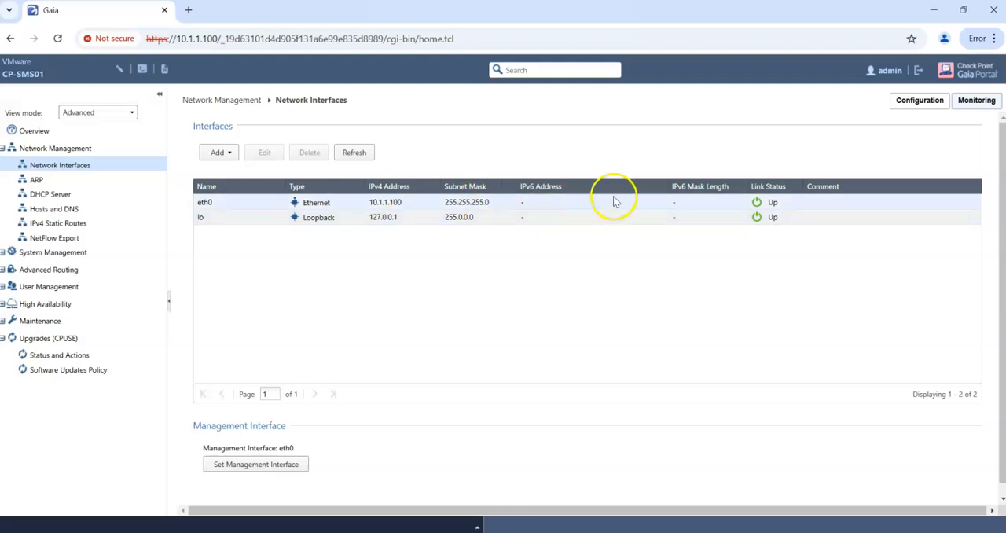
{"action": "left_click", "coordinate": [662, 190]}
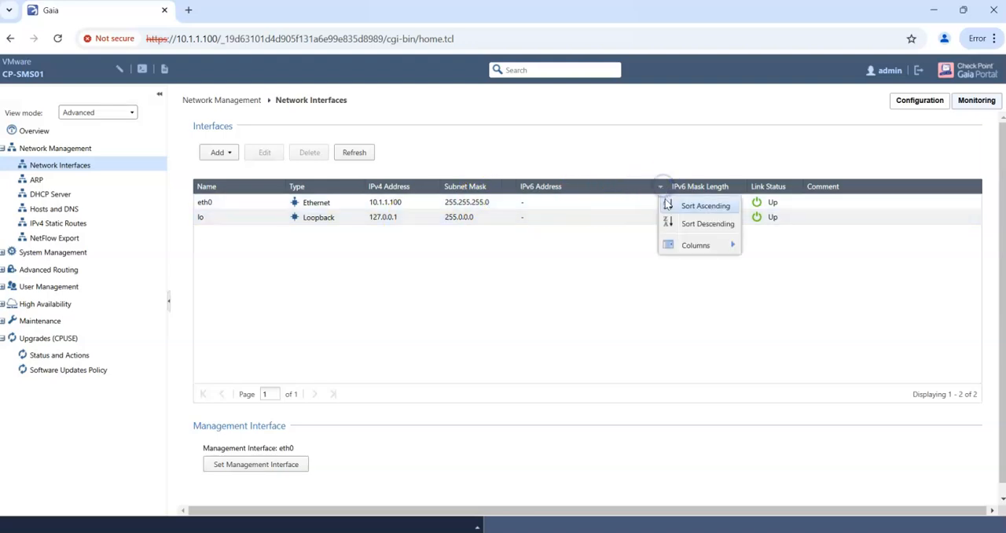
{"action": "mouse_move", "coordinate": [702, 245]}
{"action": "left_click", "coordinate": [748, 223]}
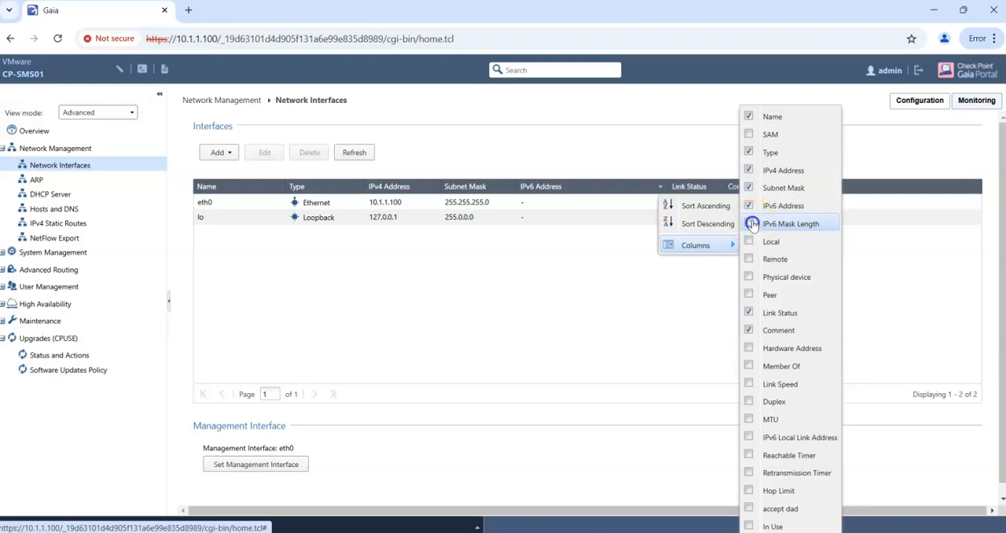
{"action": "left_click", "coordinate": [748, 205]}
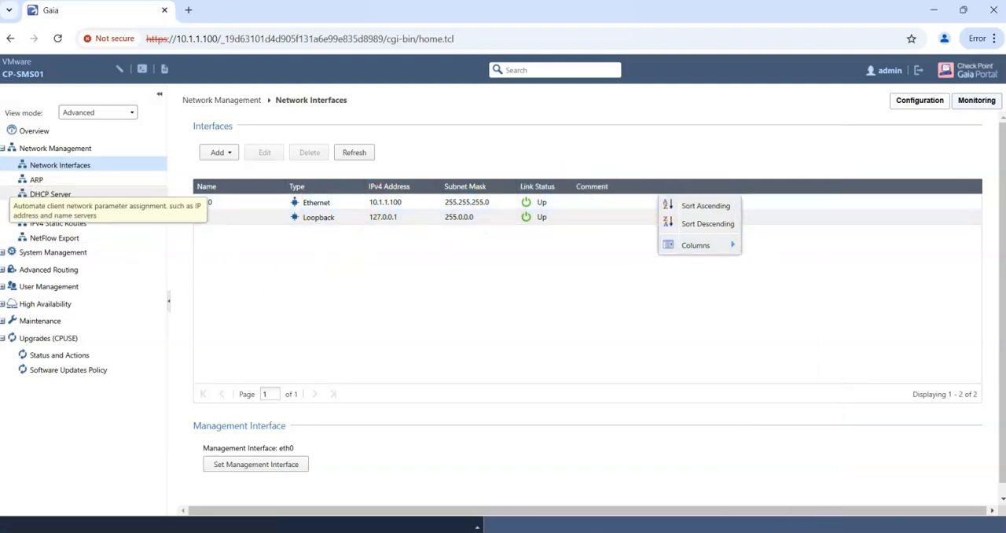
Check the IPv4 static routes and log in to the web terminal as admin with the account password to ping google.com
{"action": "left_click", "coordinate": [53, 223]}
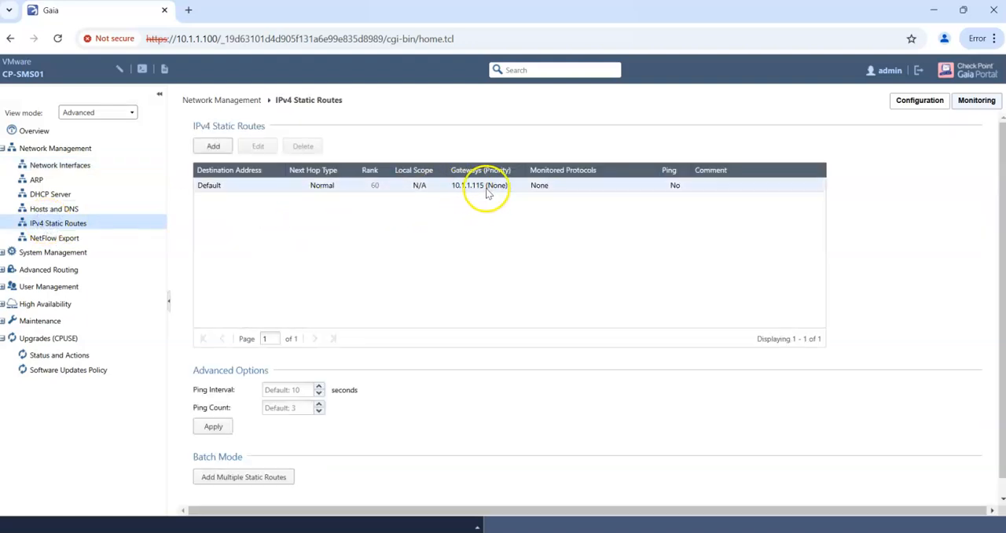
{"action": "left_click", "coordinate": [142, 69]}
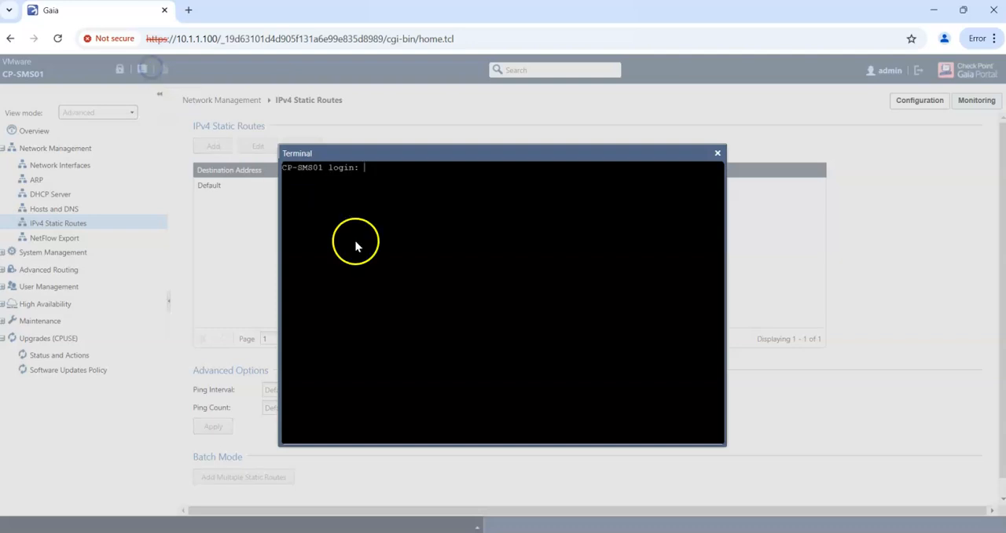
{"action": "type", "text": "admin"}
{"action": "key", "text": "Return"}
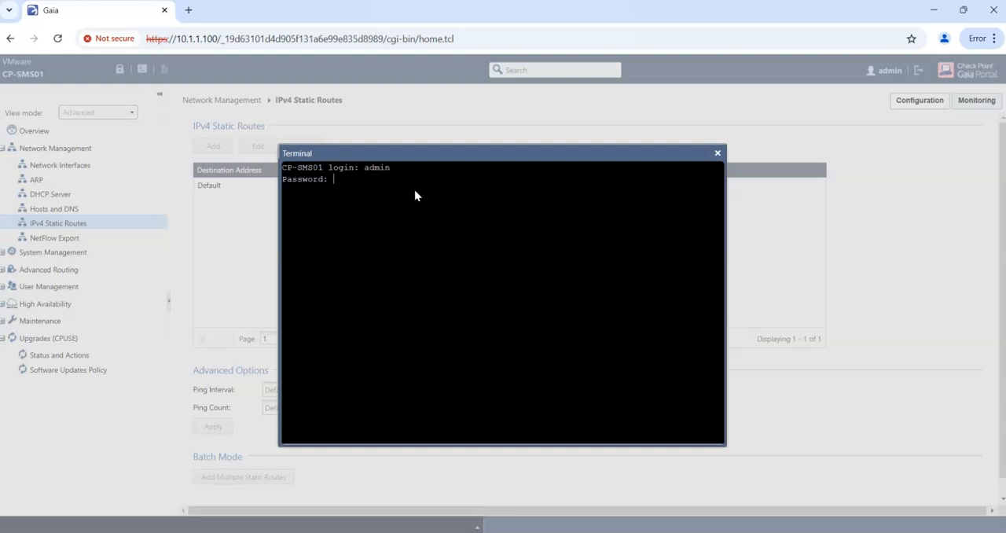
{"action": "key", "text": "Return"}
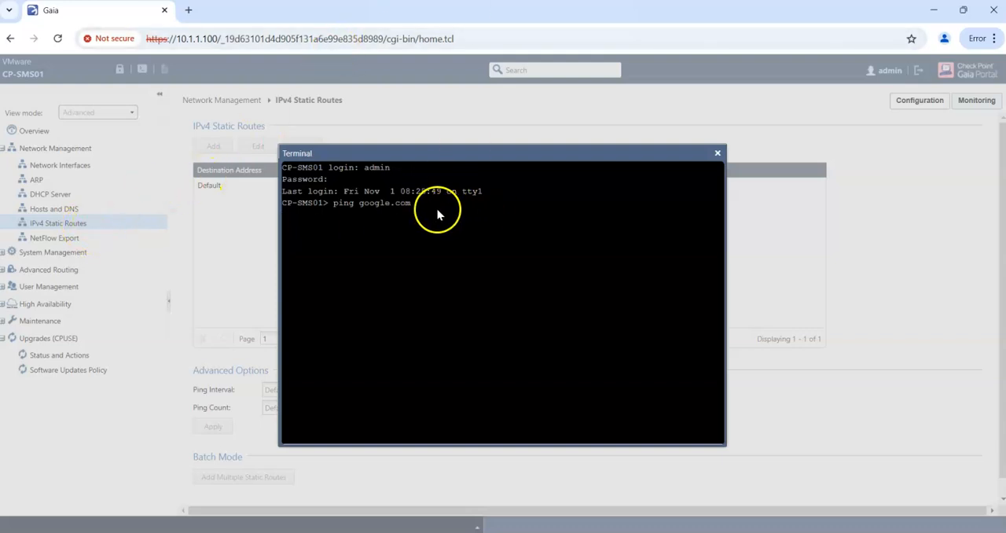
{"action": "double_click", "coordinate": [191, 38]}
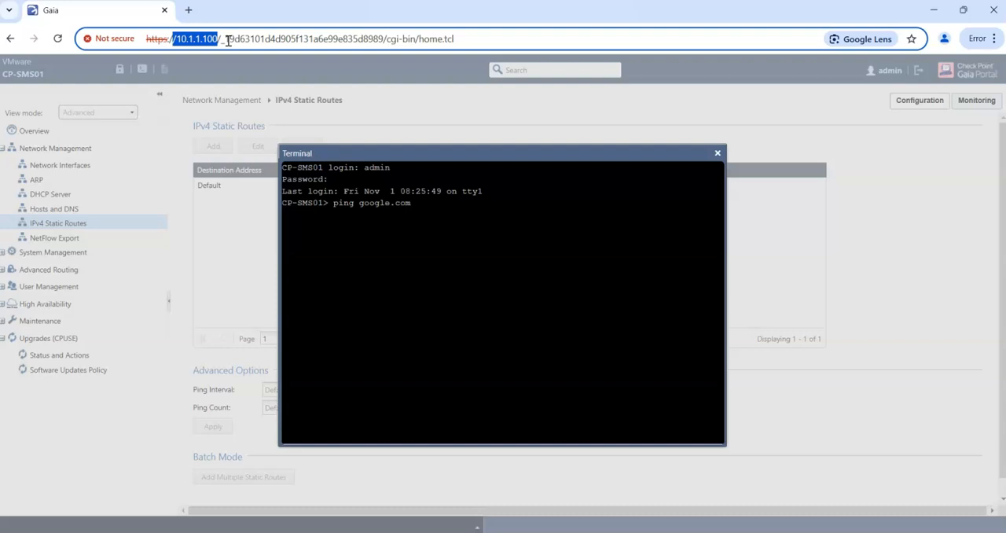
{"action": "left_click_drag", "start_coordinate": [218, 38], "coordinate": [174, 38]}
{"action": "left_click_drag", "start_coordinate": [218, 39], "coordinate": [175, 37]}
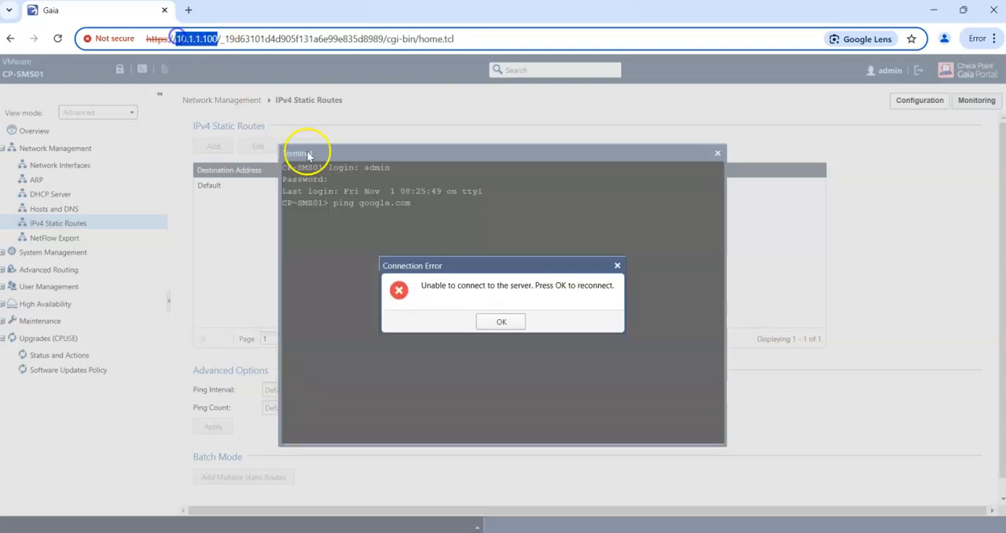
Log back in to the Gaia Portal as admin with the account password and override the configuration lock
{"action": "left_click", "coordinate": [495, 329]}
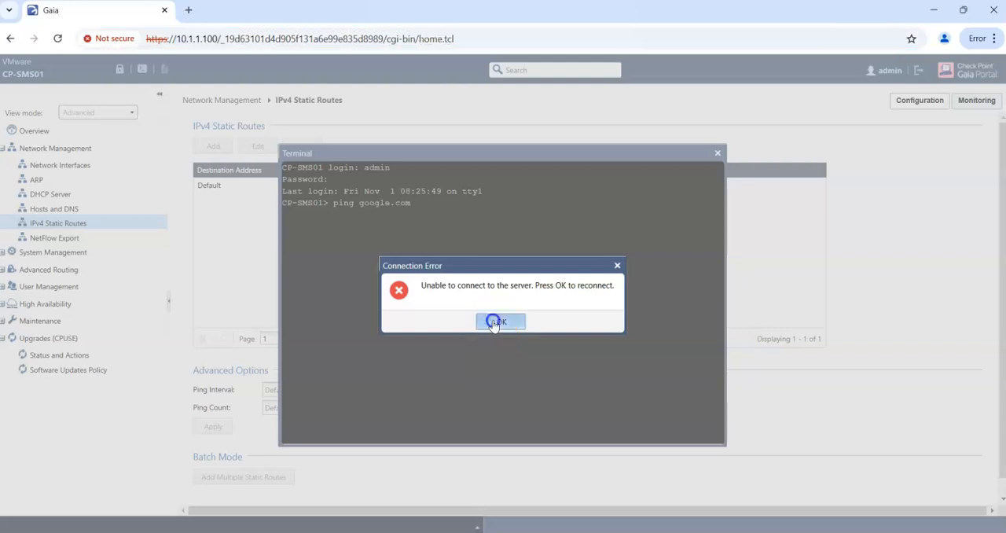
{"action": "left_click", "coordinate": [541, 280]}
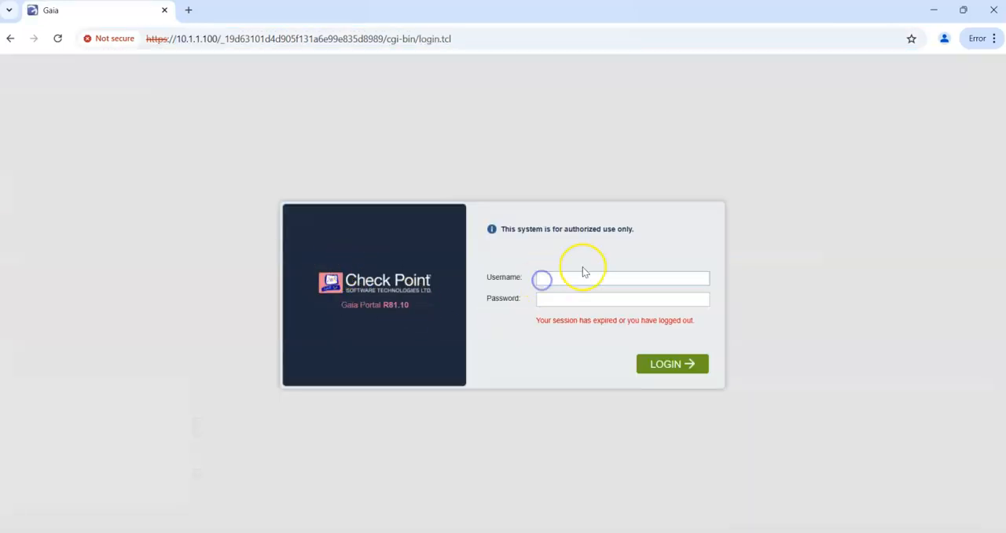
{"action": "type", "text": "admin"}
{"action": "key", "text": "Tab"}
{"action": "type", "text": "•••"}
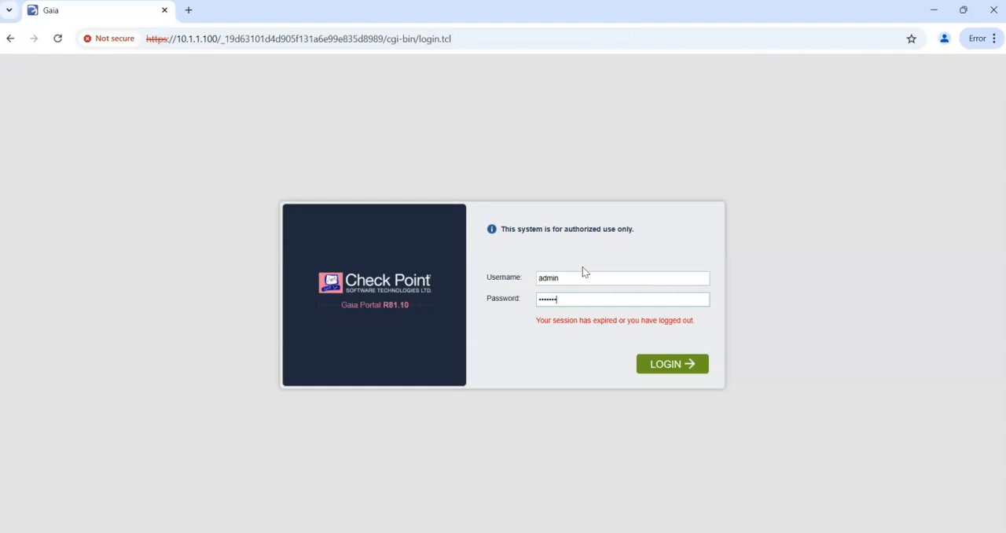
{"action": "type", "text": "•••••"}
{"action": "key", "text": "Return"}
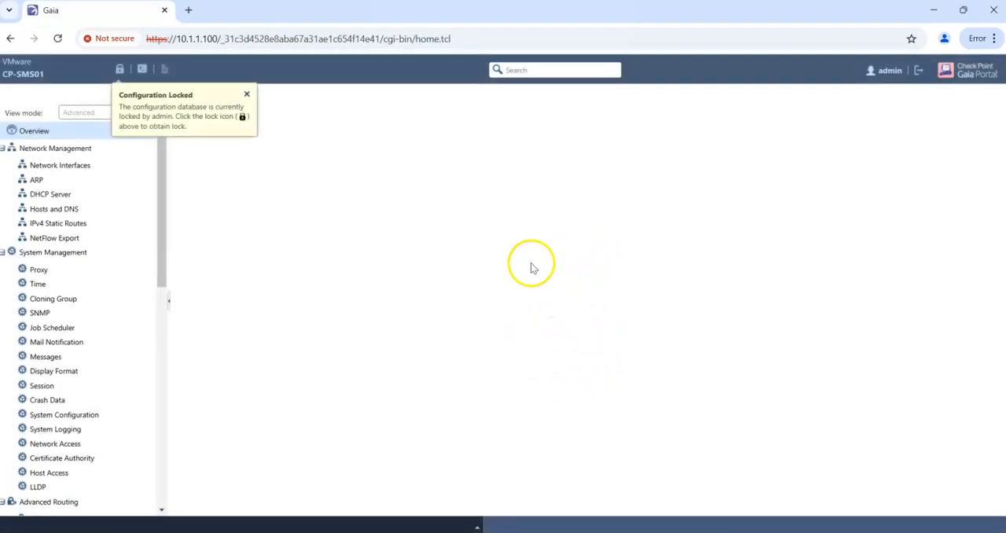
{"action": "left_click", "coordinate": [119, 69]}
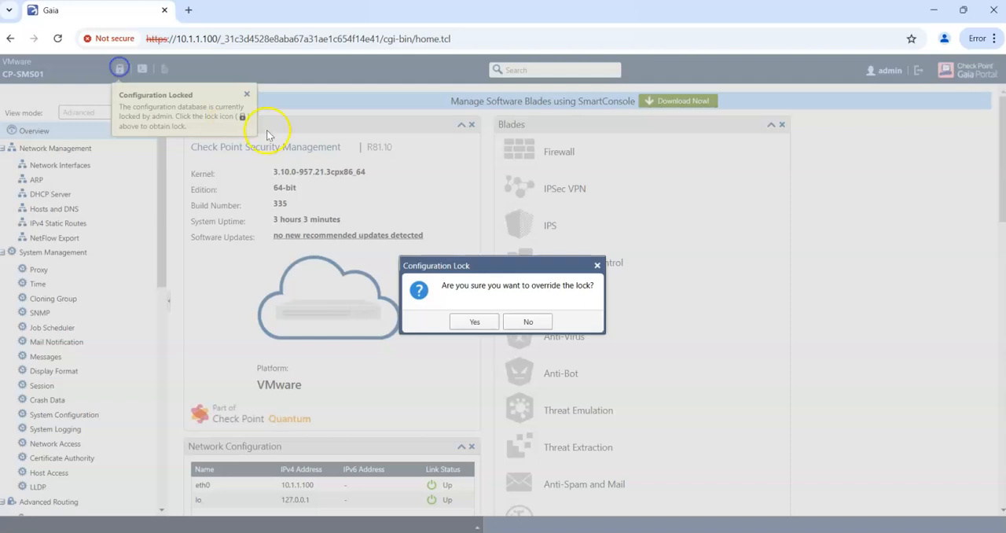
{"action": "left_click", "coordinate": [484, 319]}
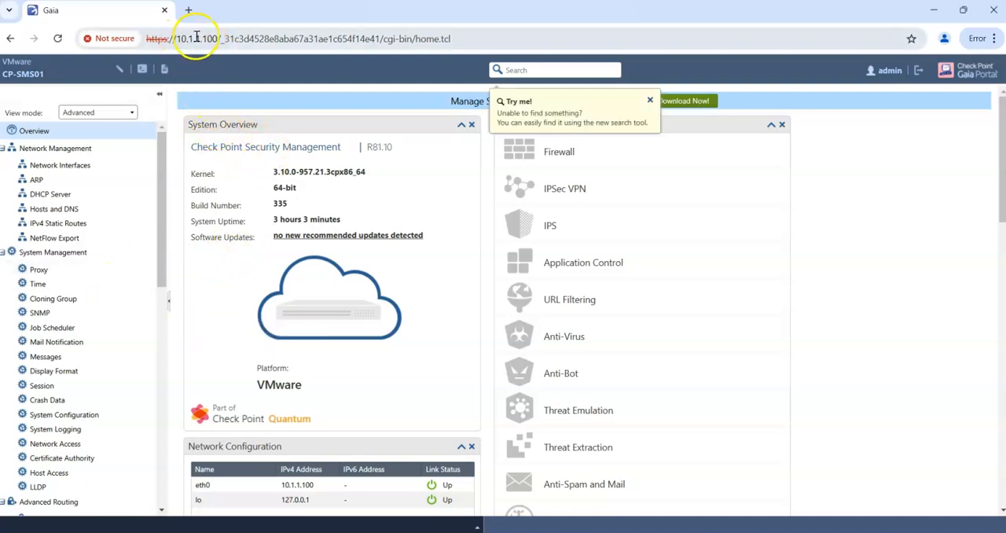
{"action": "left_click_drag", "start_coordinate": [218, 38], "coordinate": [176, 38]}
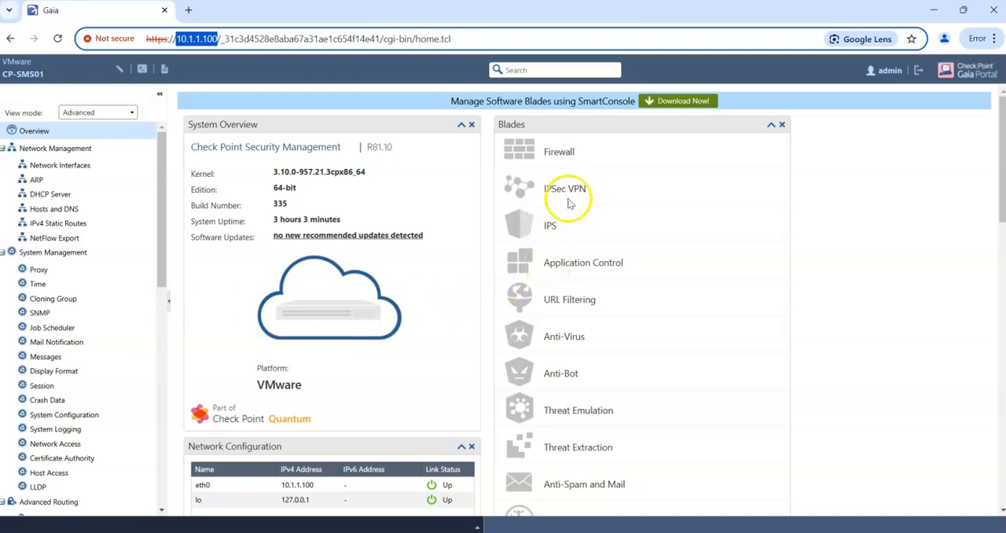
{"action": "left_click", "coordinate": [461, 268]}
{"action": "left_click", "coordinate": [309, 413]}
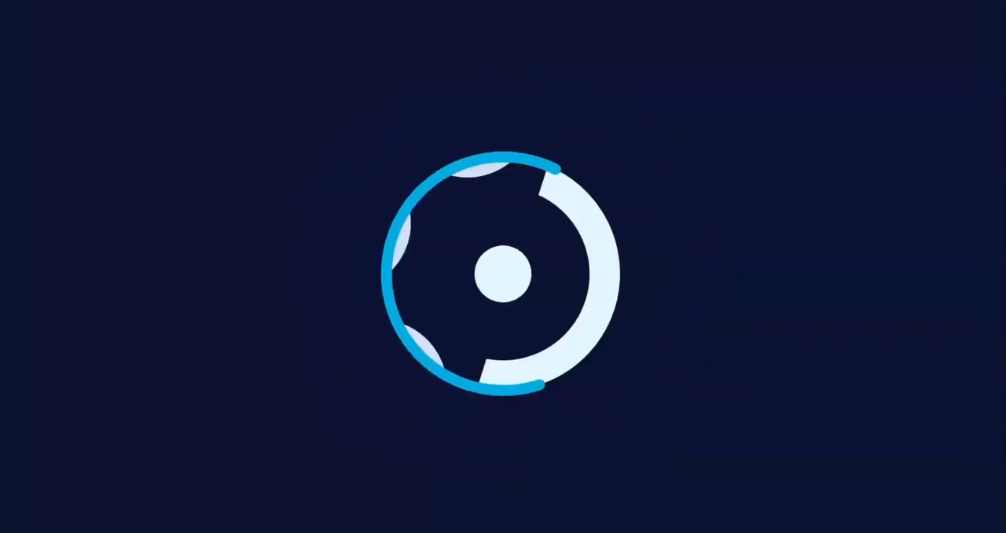